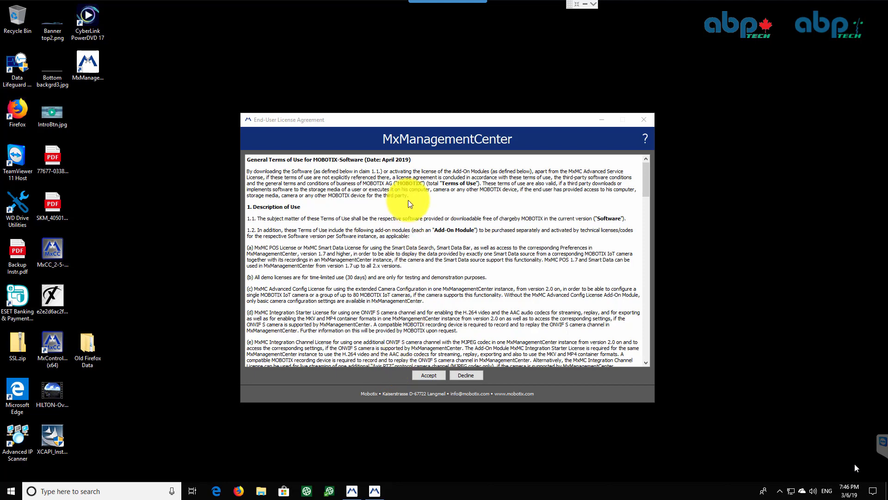
# Accept the end-user license agreement and choose to add devices from the welcome screen
pyautogui.click(432, 375)
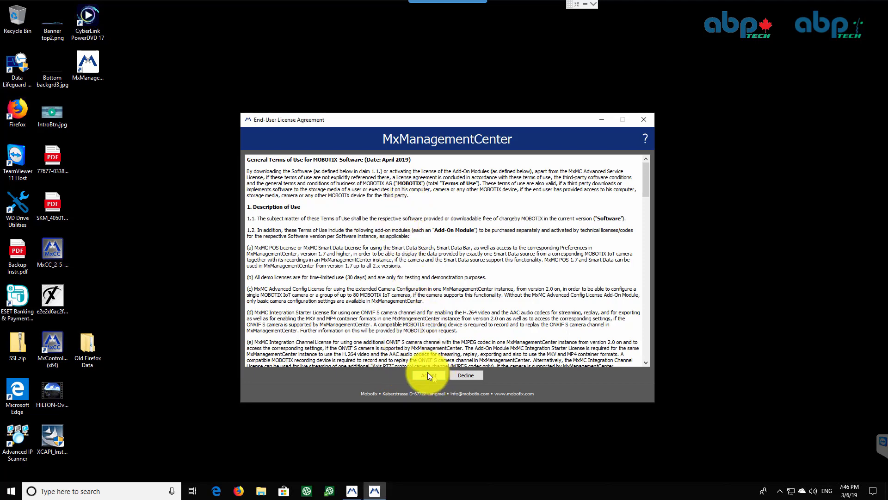
pyautogui.click(426, 375)
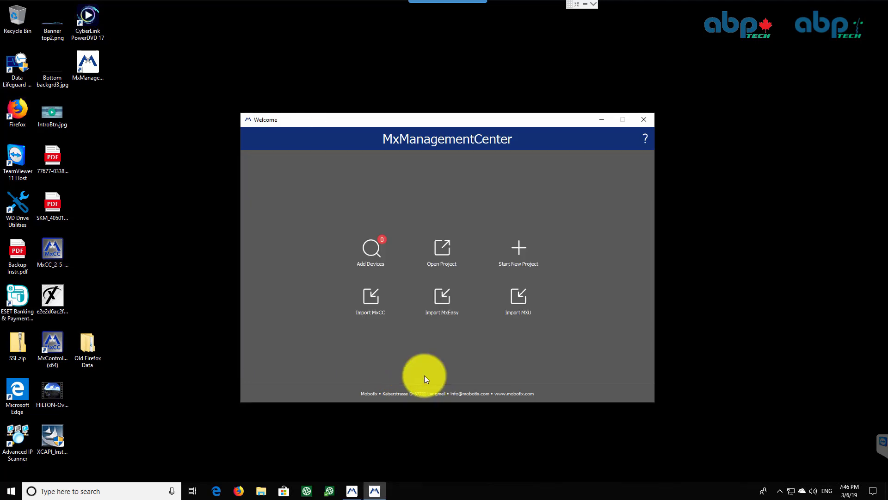
pyautogui.click(374, 249)
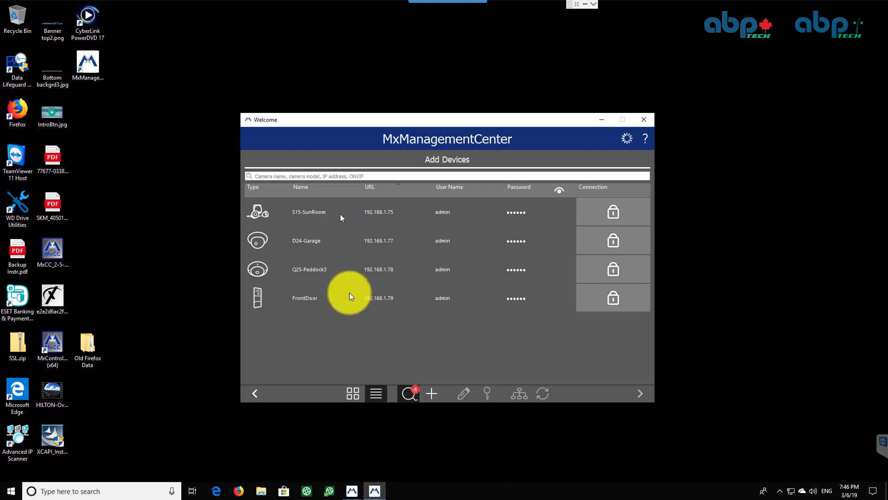
# Select all four found cameras and set their login data to user admin with the camera password
pyautogui.click(370, 213)
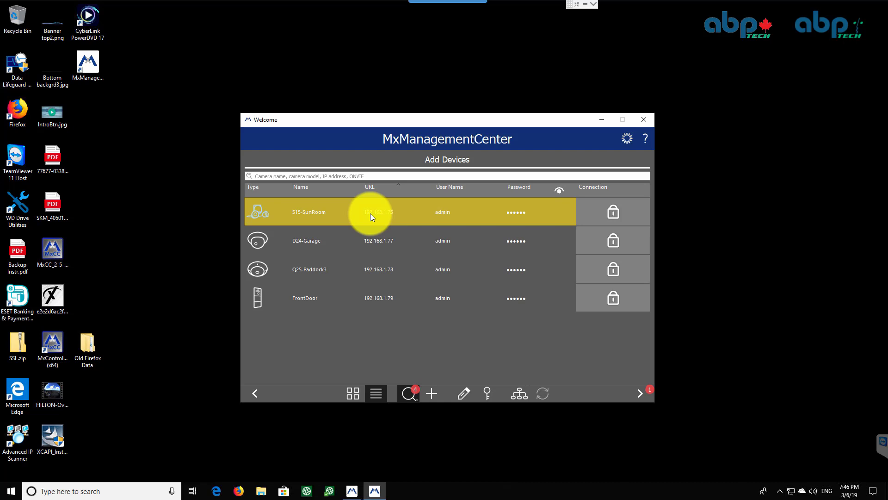
pyautogui.keyDown('shift'); pyautogui.click(380, 297); pyautogui.keyUp('shift')
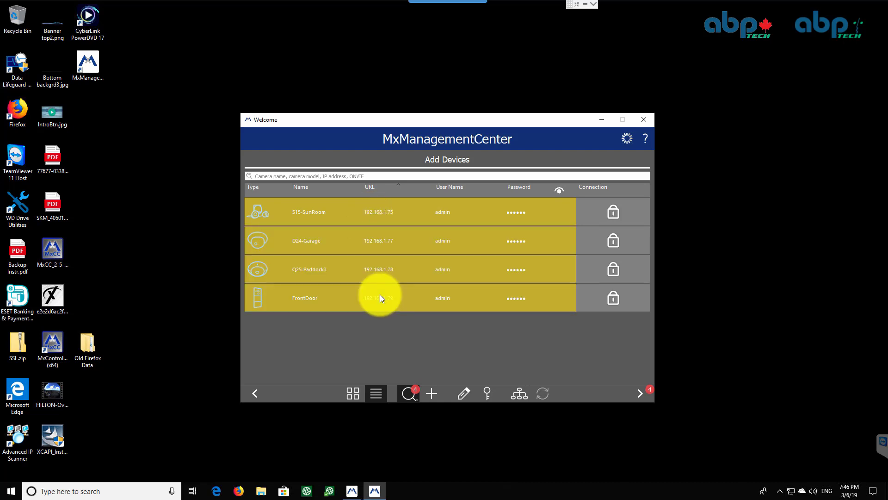
pyautogui.click(488, 393)
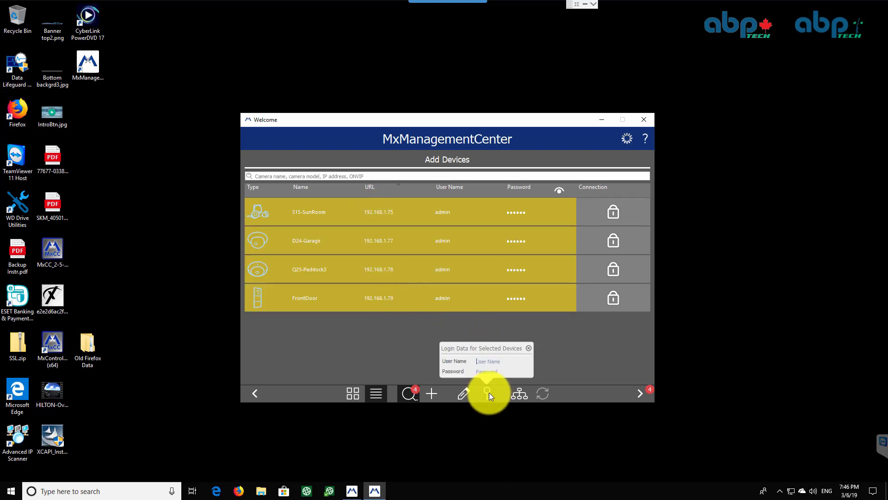
pyautogui.write('admin')
pyautogui.press('Tab')
pyautogui.write('********')
pyautogui.press('Return')
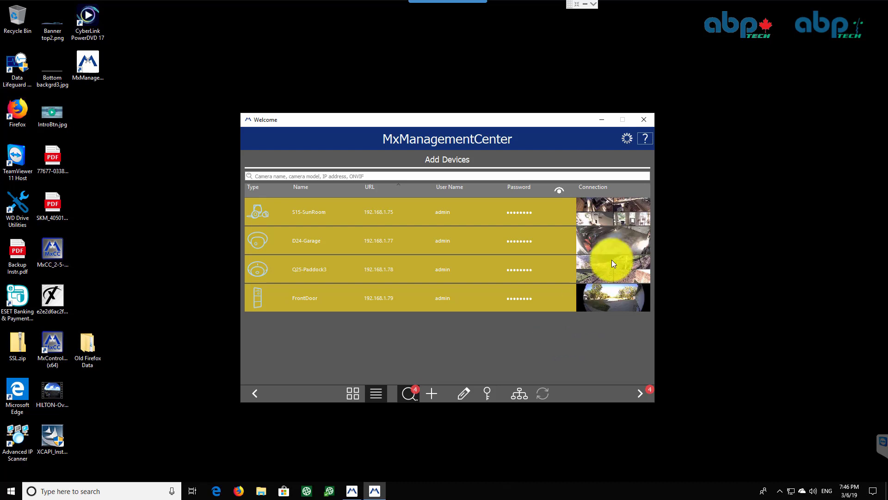
# Proceed to the overview and finish adding the four cameras to the project
pyautogui.click(642, 393)
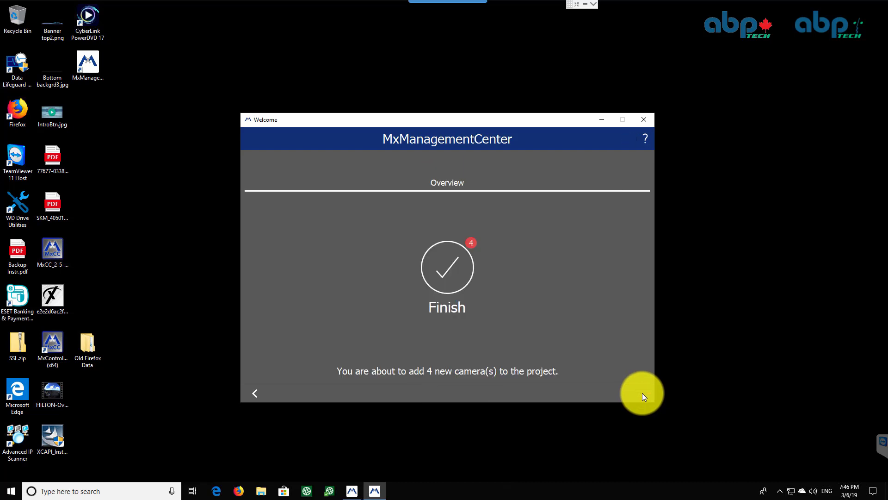
pyautogui.click(456, 265)
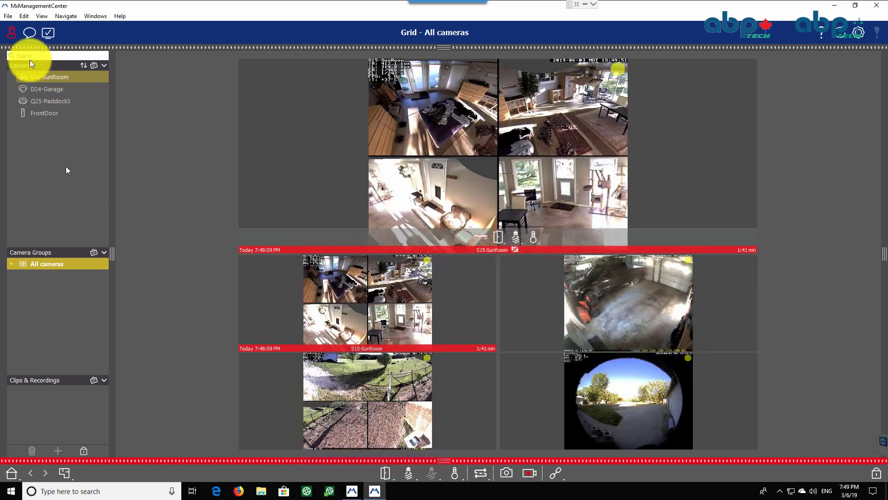
# Open the application preferences and enable the OpenGL graphics mode
pyautogui.click(8, 16)
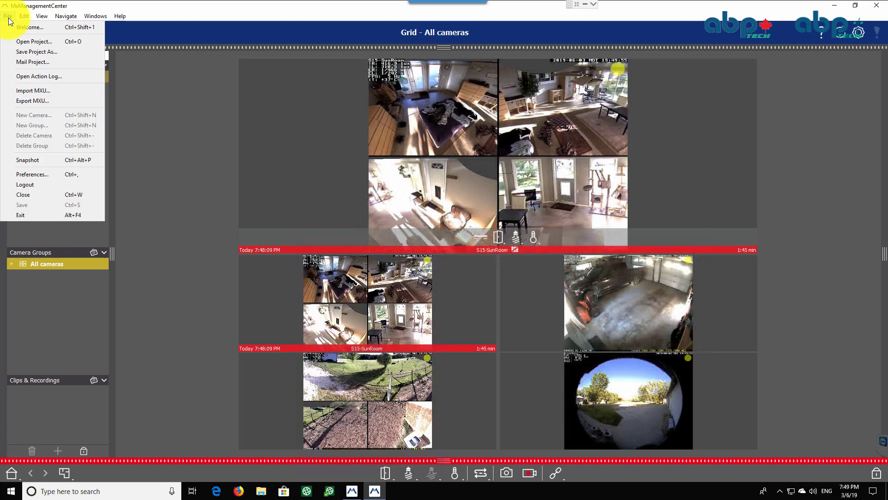
pyautogui.click(36, 173)
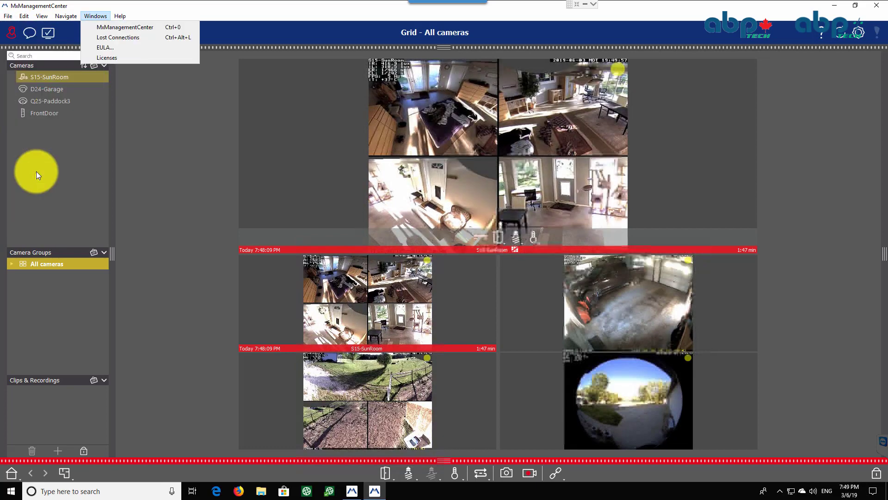
pyautogui.press('Right')
pyautogui.press('Right')
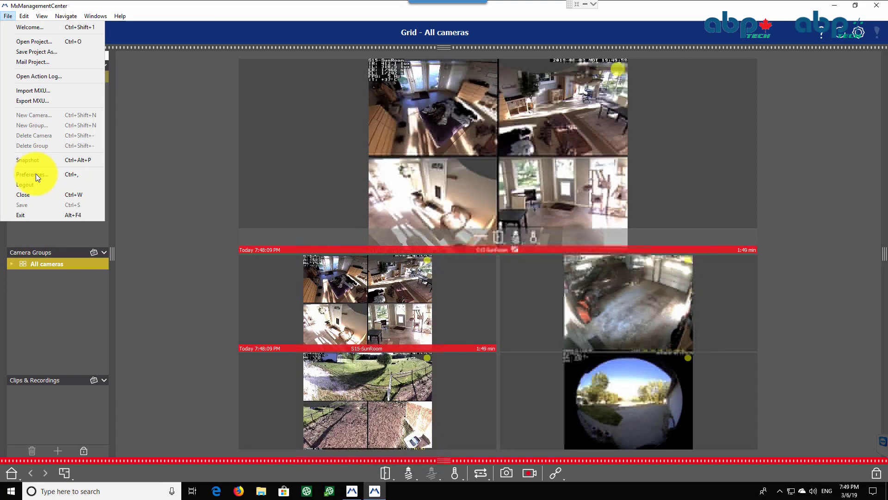
pyautogui.click(35, 174)
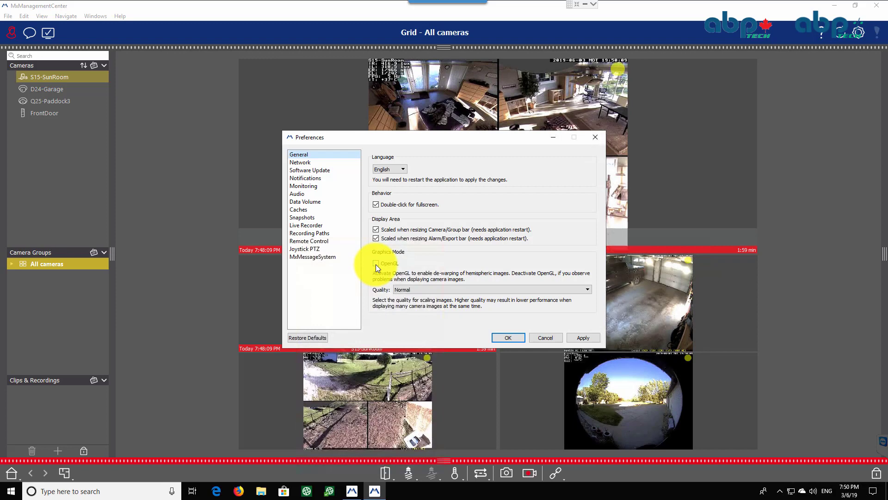
pyautogui.click(376, 263)
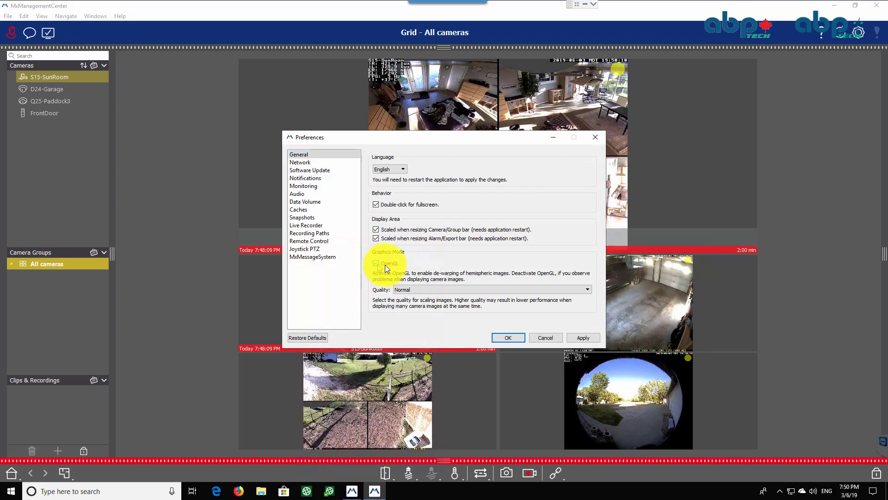
pyautogui.click(509, 337)
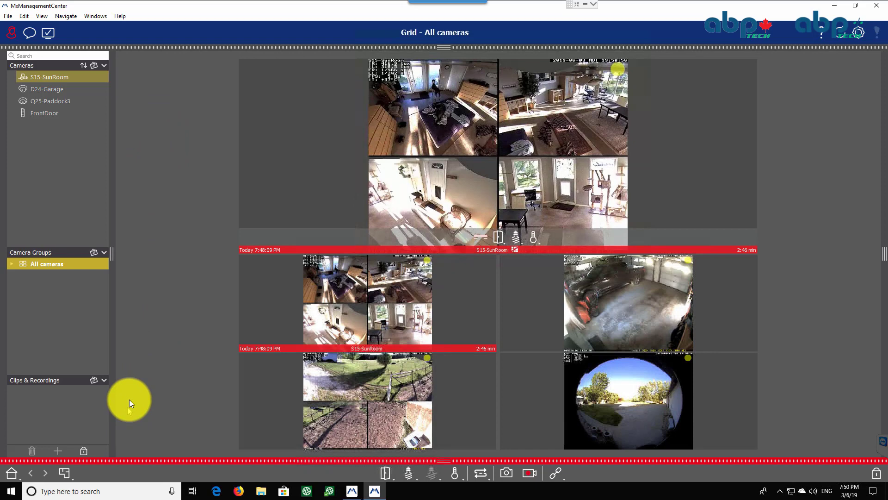
# Start adding a camera manually and name it Driveway
pyautogui.click(84, 451)
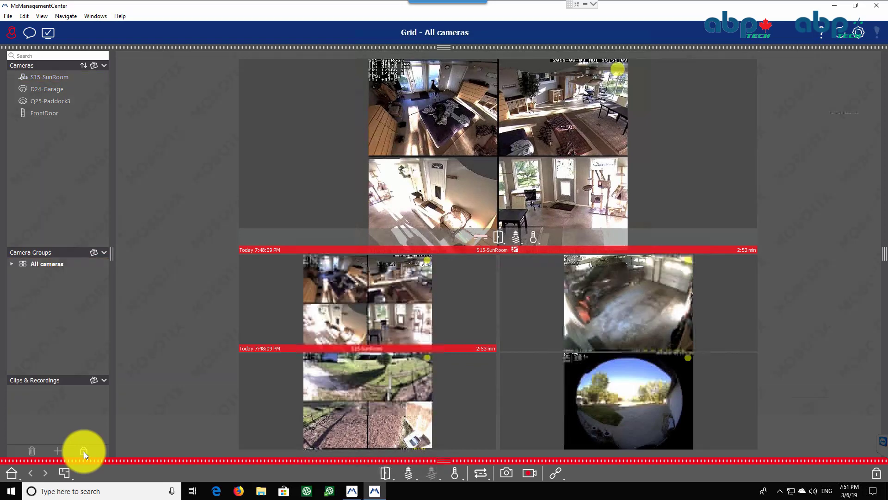
pyautogui.click(57, 451)
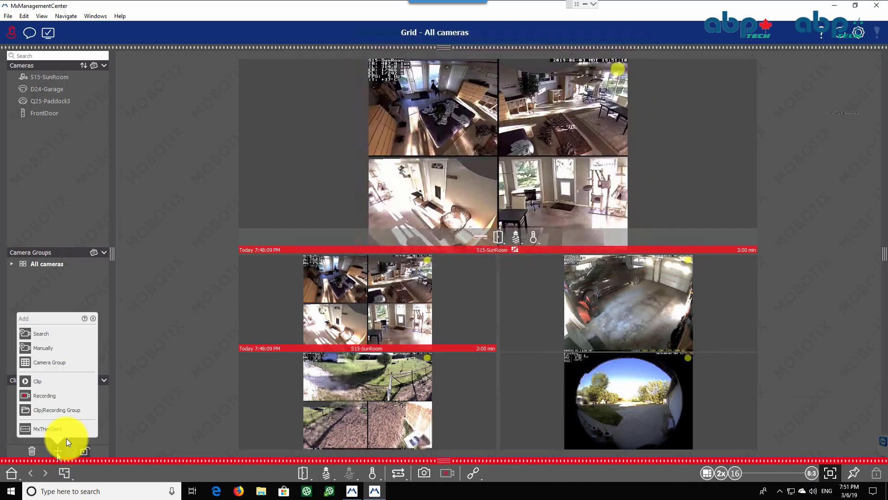
pyautogui.click(49, 347)
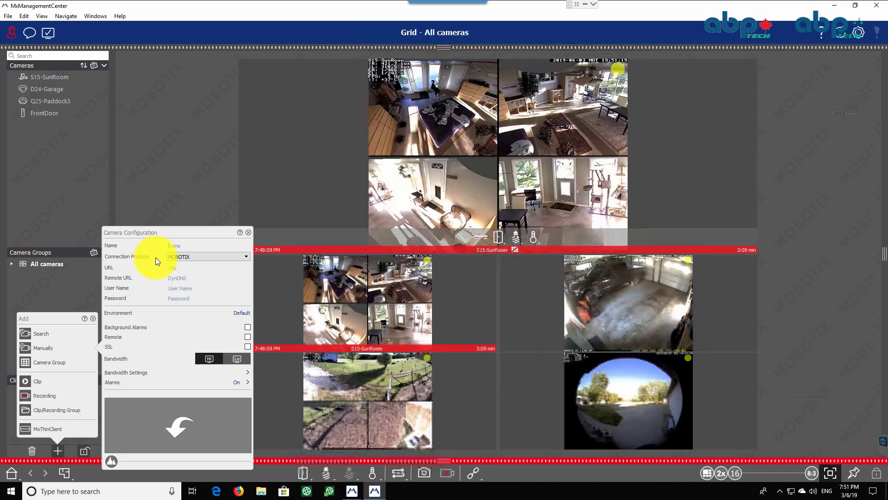
pyautogui.write('Dr')
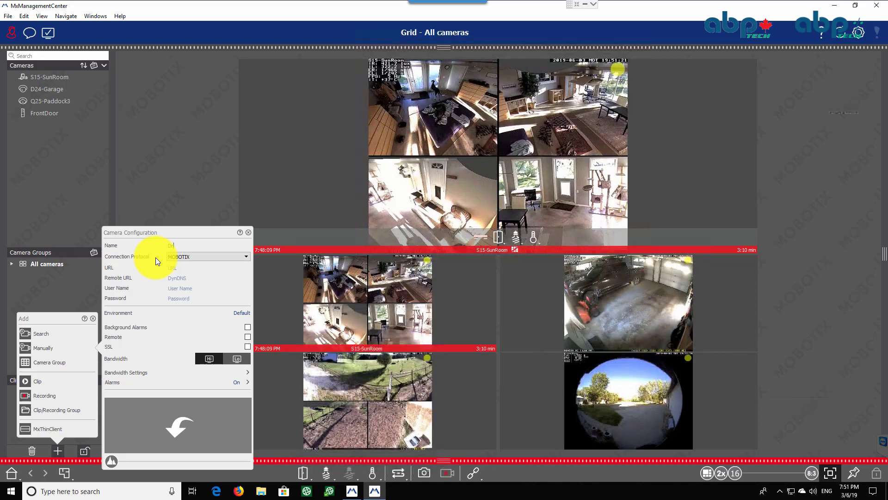
pyautogui.write('ivewa')
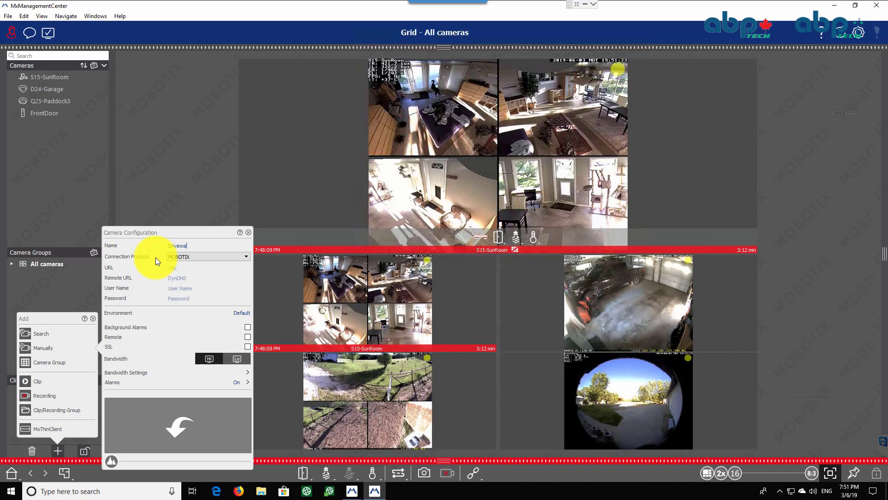
pyautogui.write('y')
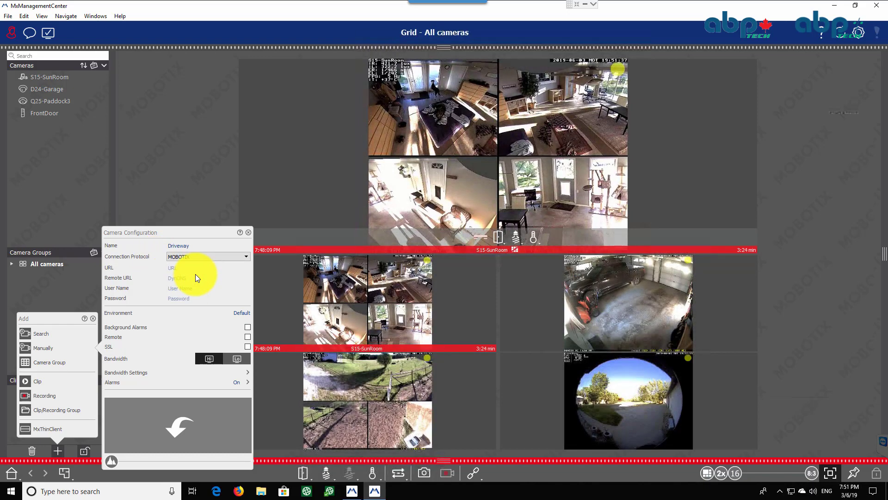
# Set the camera's URL to 192.168.1.73
pyautogui.press('Tab')
pyautogui.write('192')
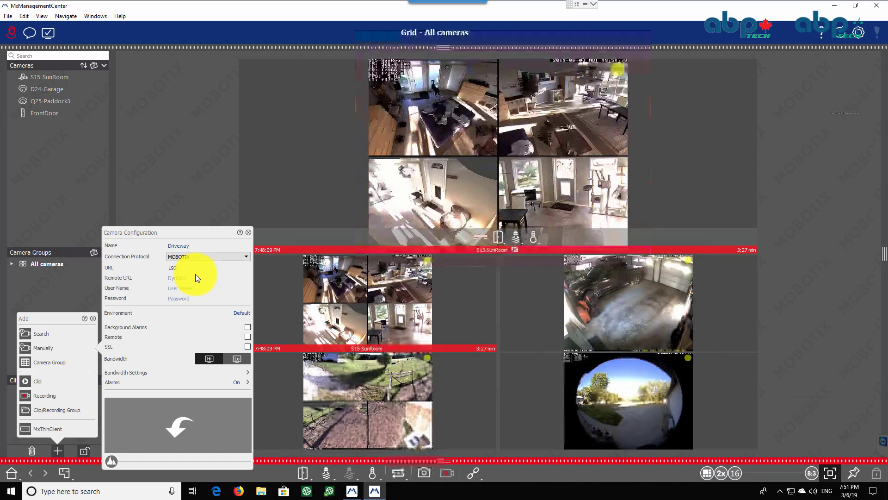
pyautogui.write('.168.1.')
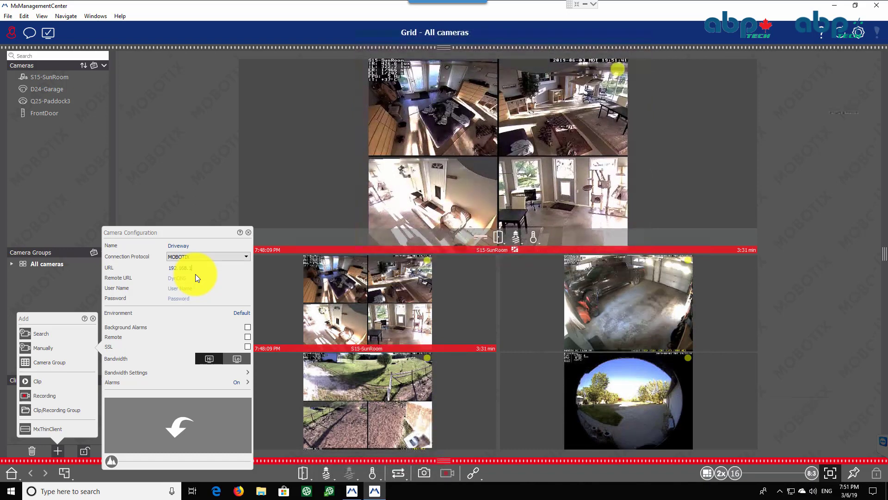
pyautogui.write('73')
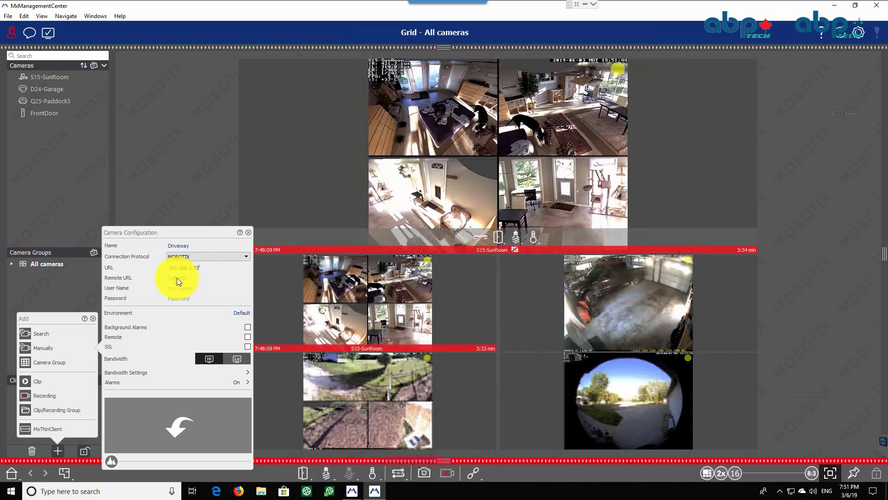
pyautogui.press('Return')
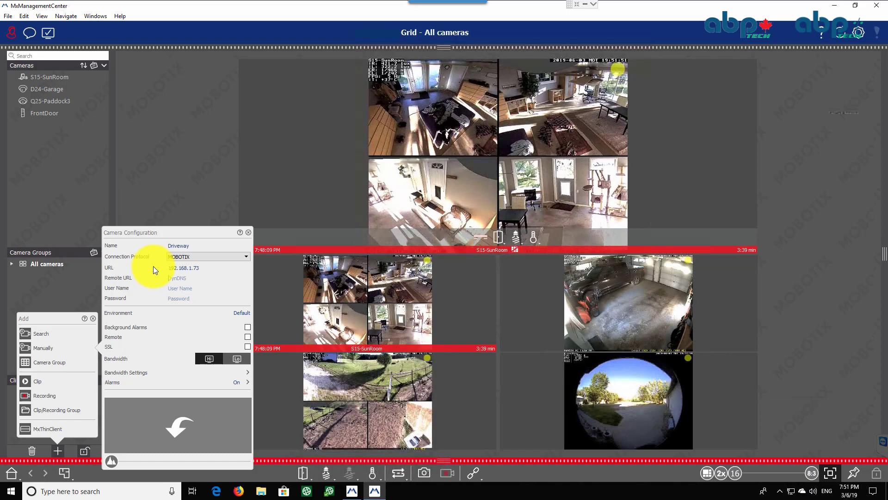
# Set the camera's remote URL to findt.net:5303
pyautogui.write('findt')
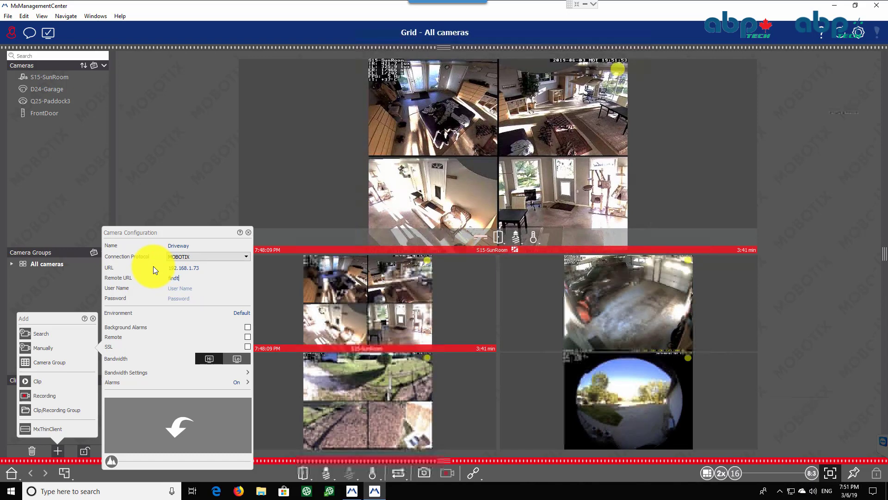
pyautogui.write('.net')
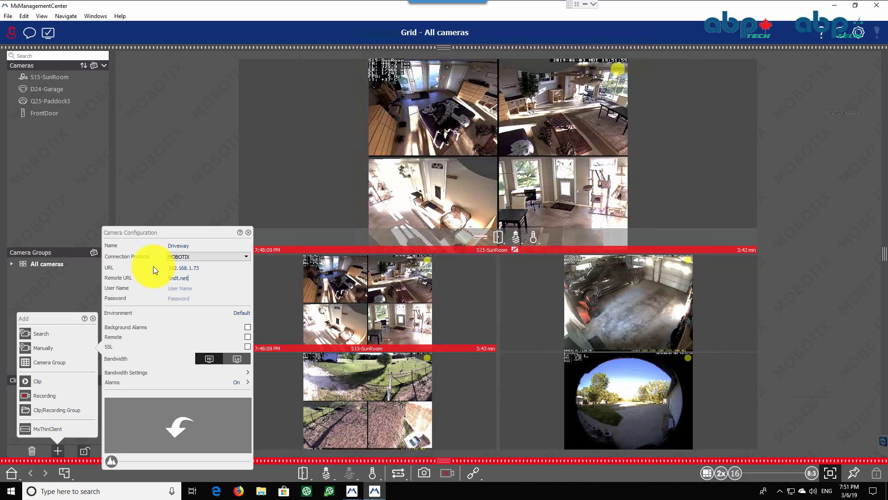
pyautogui.write(':5303')
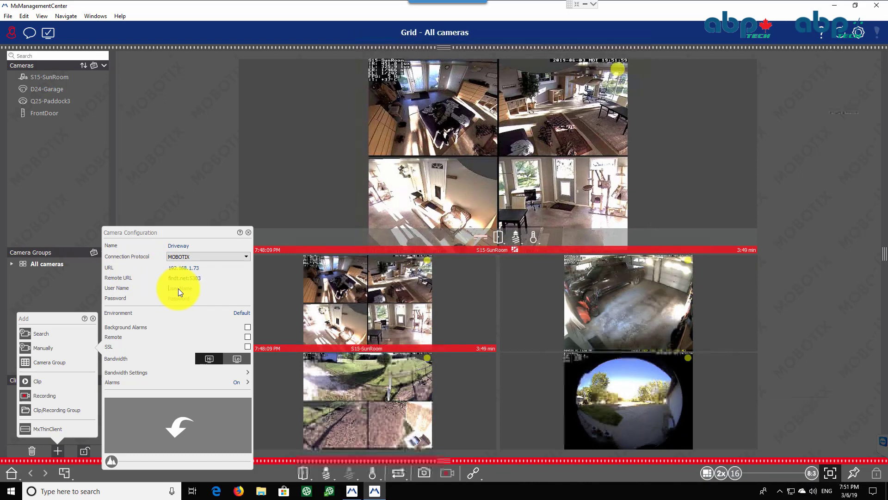
pyautogui.write('ad')
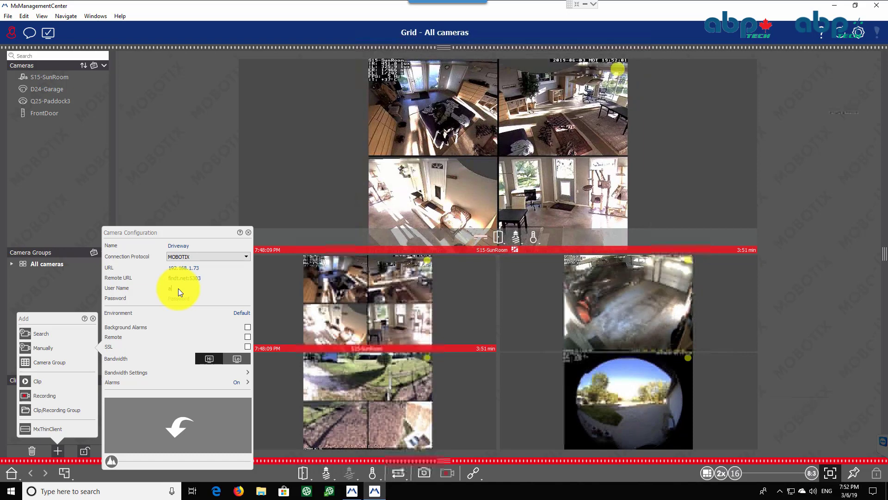
# Enter user name admin and the camera's password in the configuration
pyautogui.write('in')
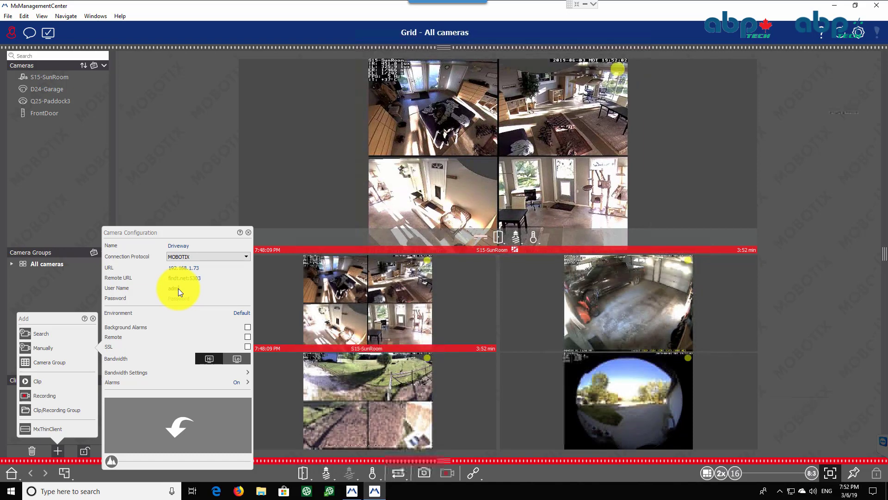
pyautogui.press('Tab')
pyautogui.write('••')
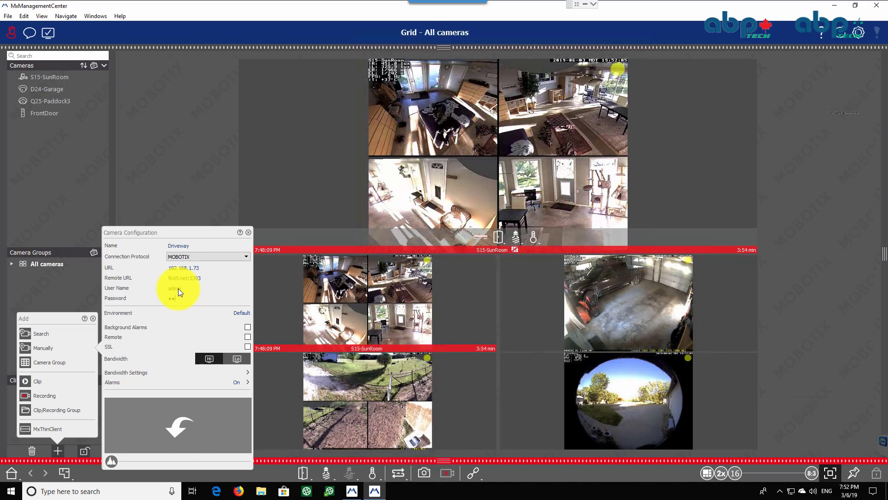
pyautogui.write('in')
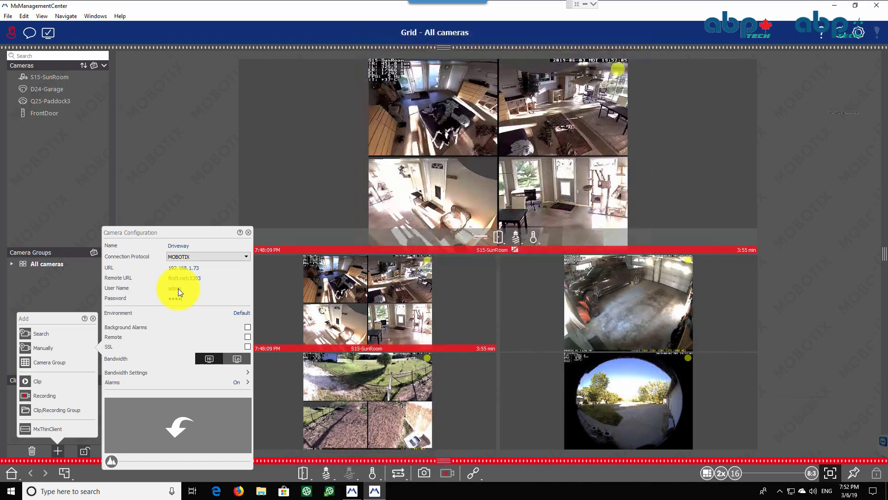
pyautogui.write('••••')
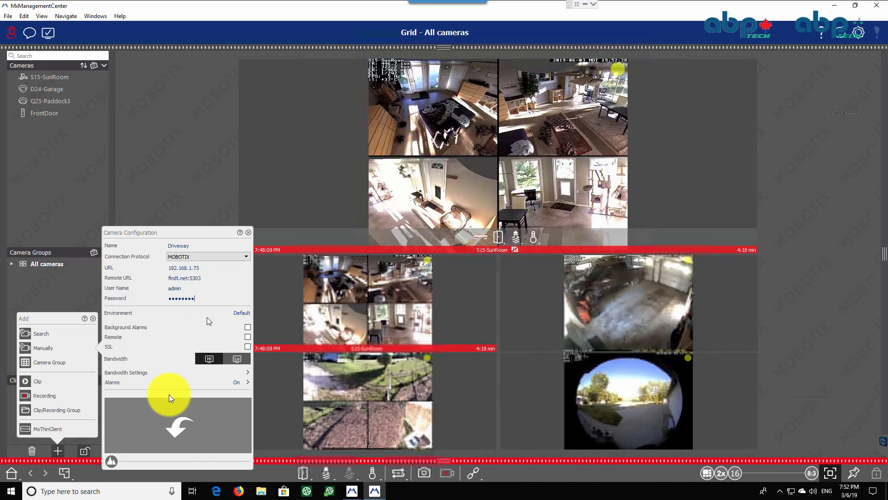
# Load the Driveway camera's live preview from the entered configuration
pyautogui.click(179, 424)
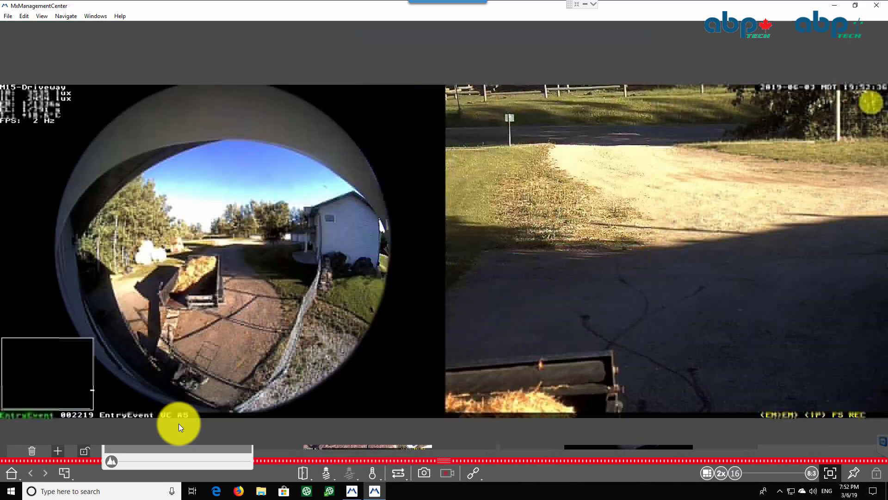
pyautogui.click(344, 272)
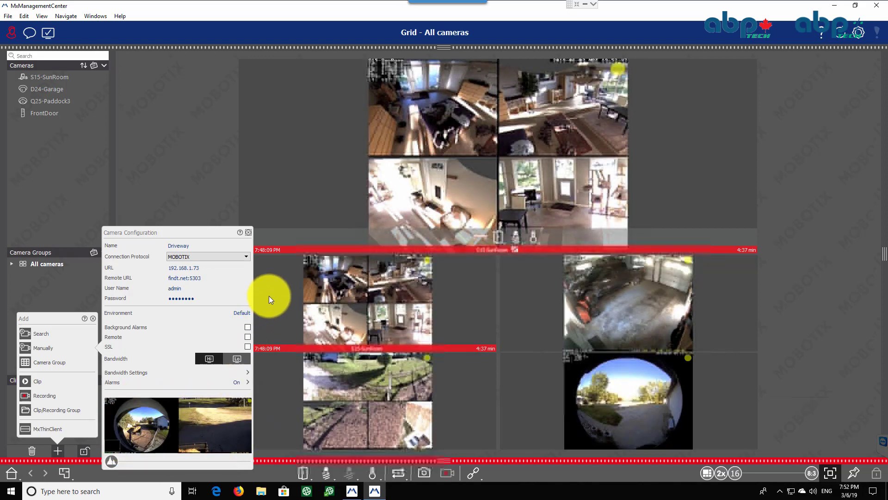
# Add the configured Driveway camera to the project and close the Add panel
pyautogui.click(185, 194)
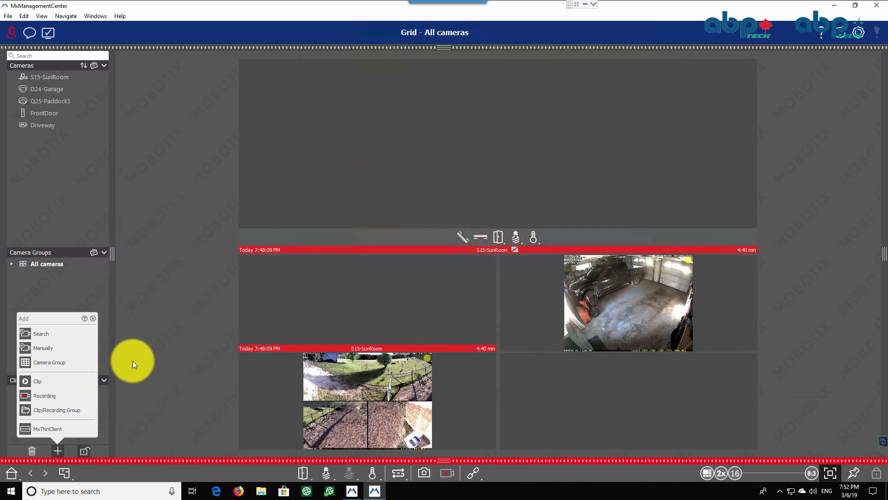
pyautogui.click(93, 439)
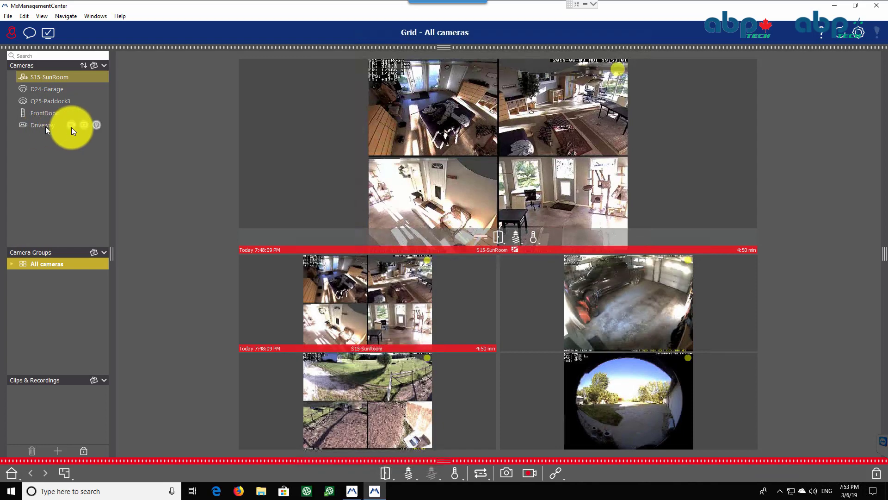
# Show the Driveway camera in the grid and open its live view
pyautogui.click(71, 126)
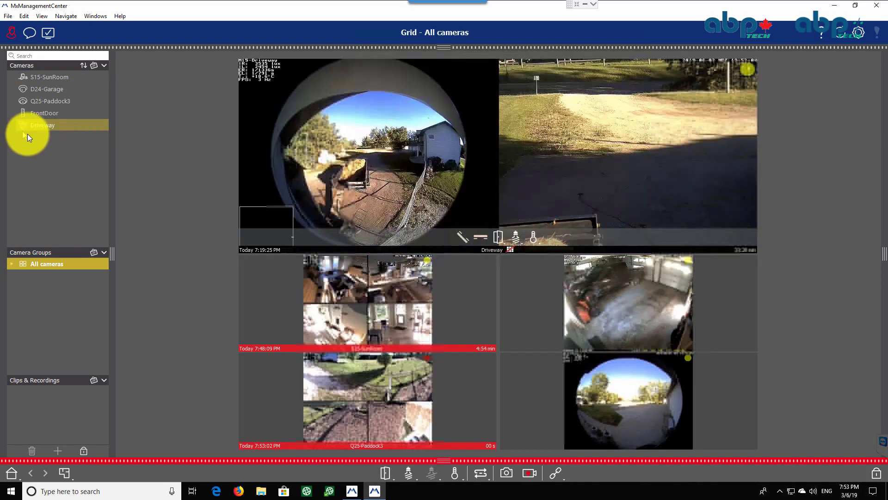
pyautogui.moveTo(27, 134)
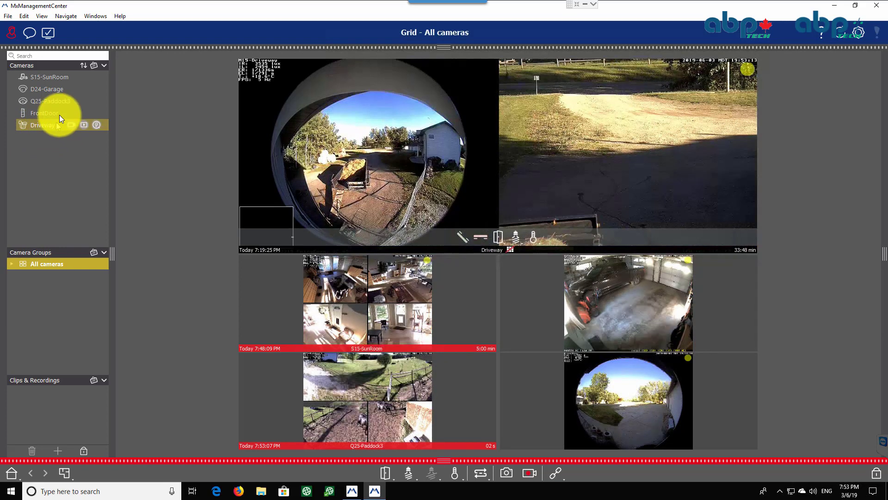
pyautogui.moveTo(70, 125)
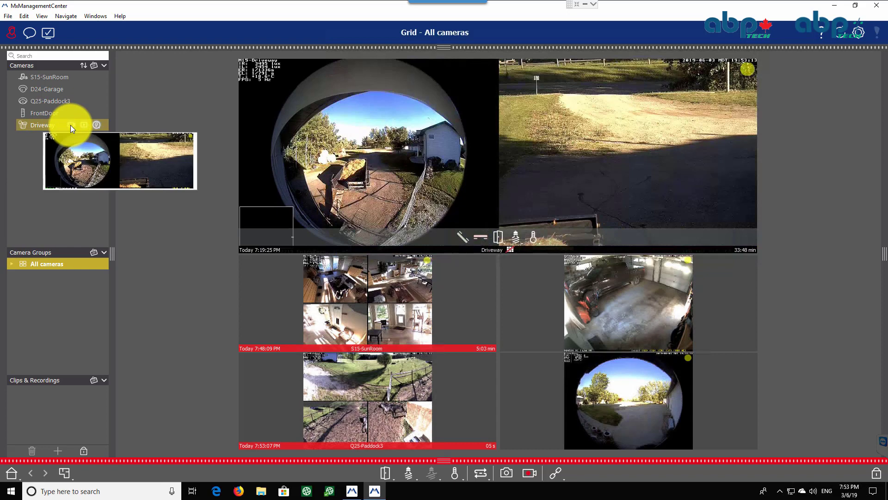
pyautogui.doubleClick(68, 124)
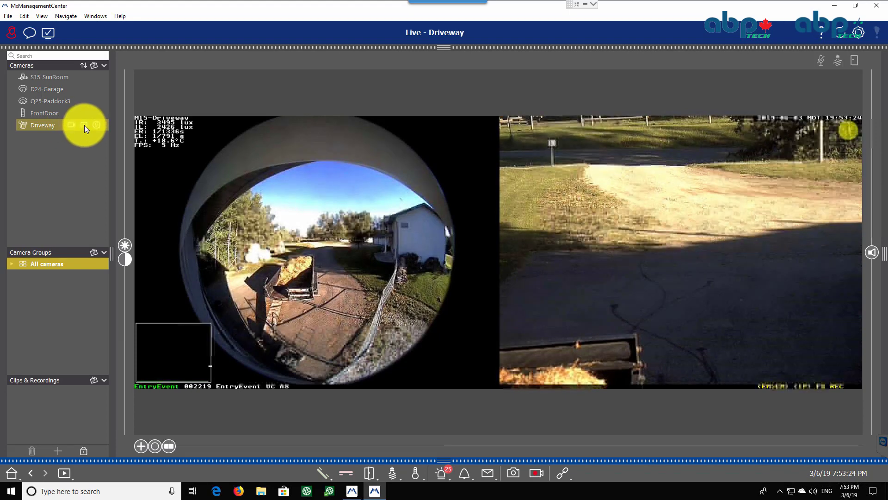
# Switch the Driveway camera through playback and research views, and open a recorded event in playback
pyautogui.click(85, 125)
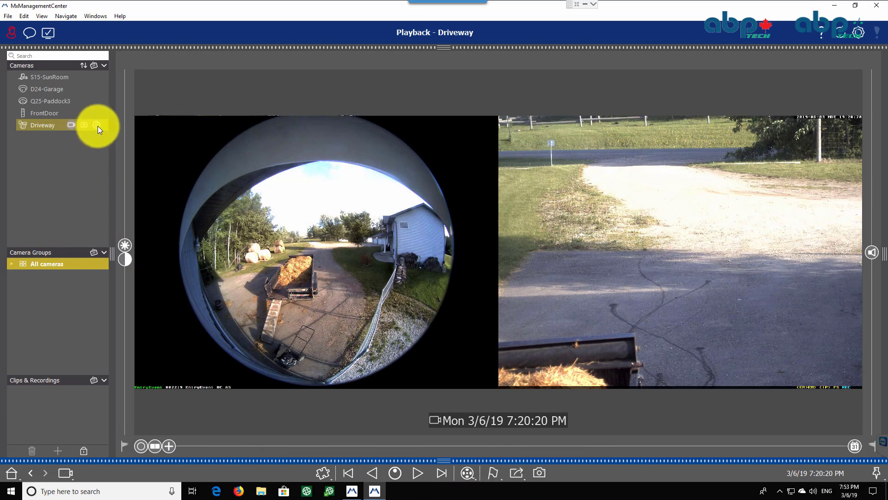
pyautogui.click(96, 126)
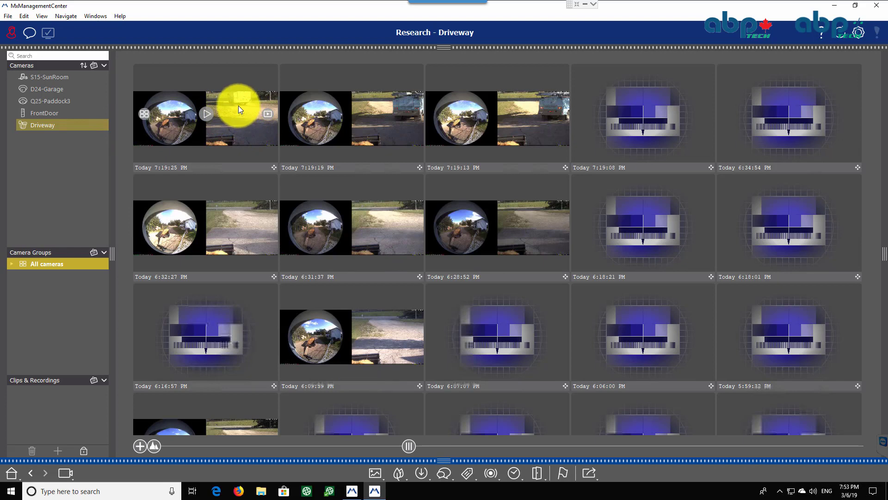
pyautogui.click(208, 115)
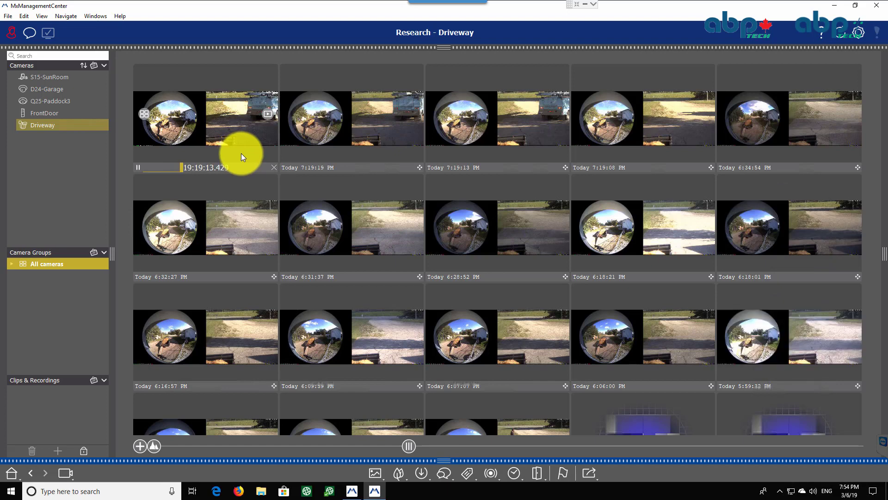
pyautogui.click(268, 115)
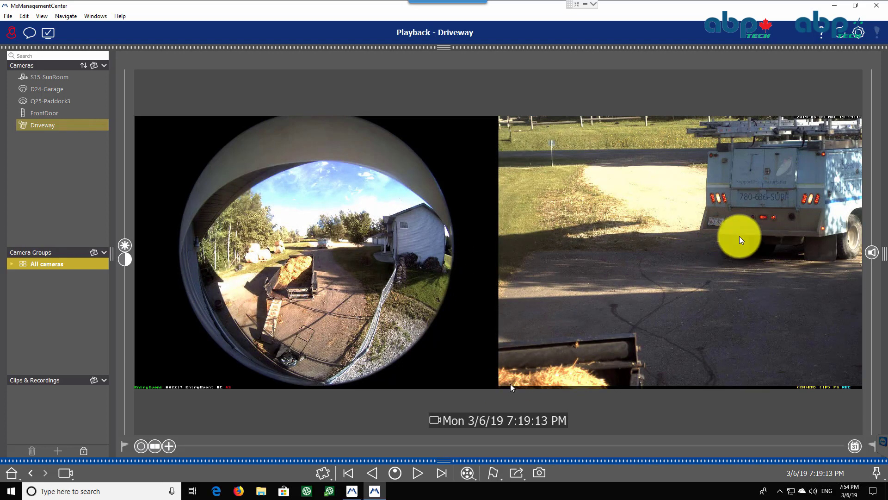
# Zoom in and pan around the Driveway playback image
pyautogui.scroll(5, 712, 220)
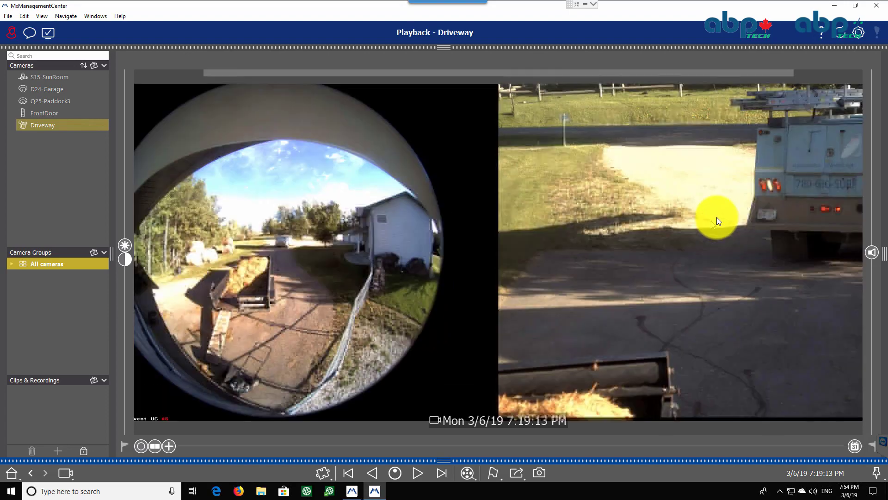
pyautogui.scroll(3, 740, 204)
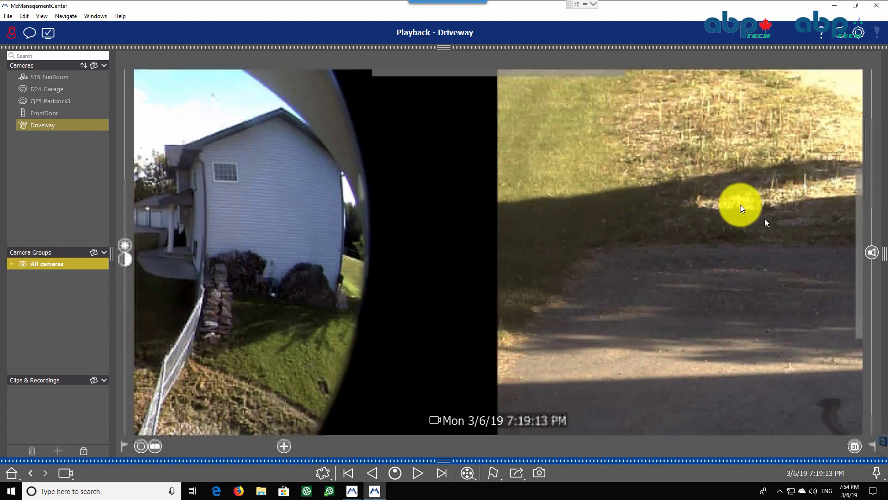
pyautogui.moveTo(245, 258); pyautogui.dragTo(198, 260)
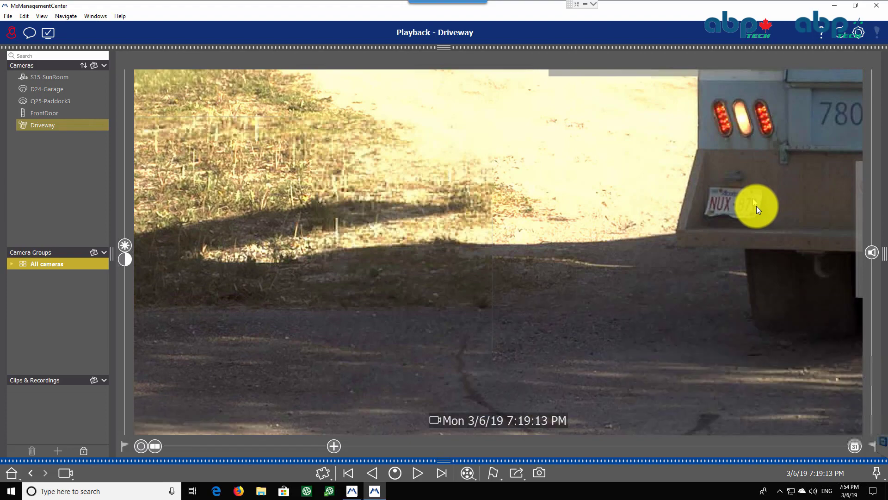
pyautogui.moveTo(757, 207); pyautogui.dragTo(431, 280)
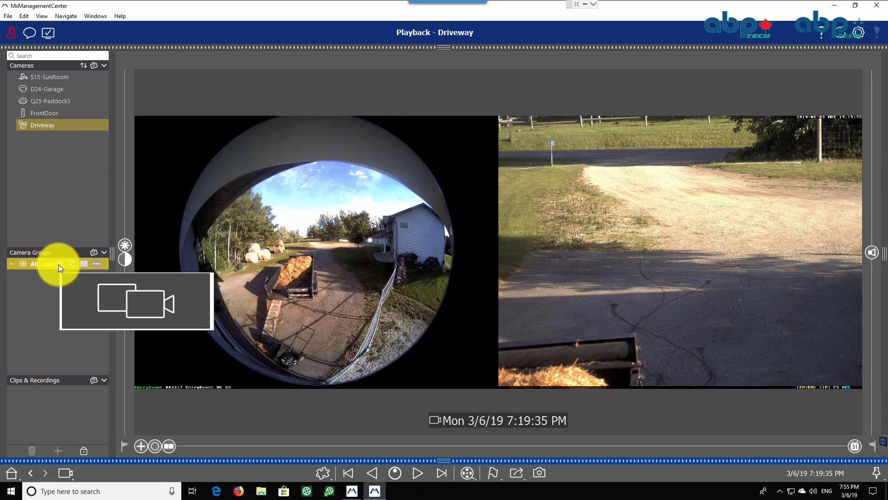
# Return to the All cameras grid, unlock editing, change the grid layout and size, then lock it again
pyautogui.click(59, 264)
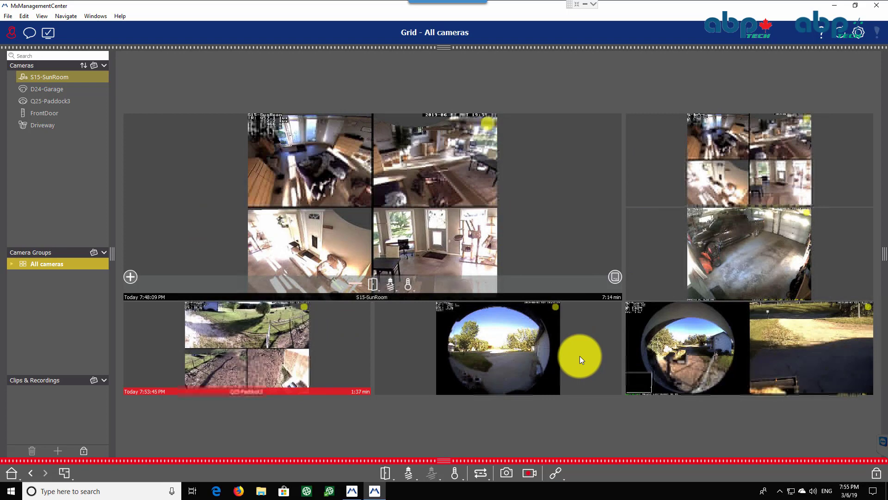
pyautogui.click(878, 475)
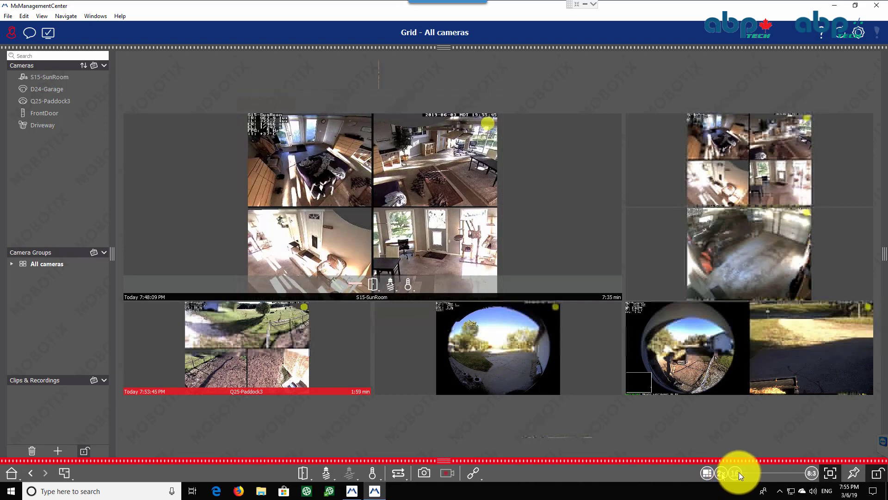
pyautogui.click(766, 471)
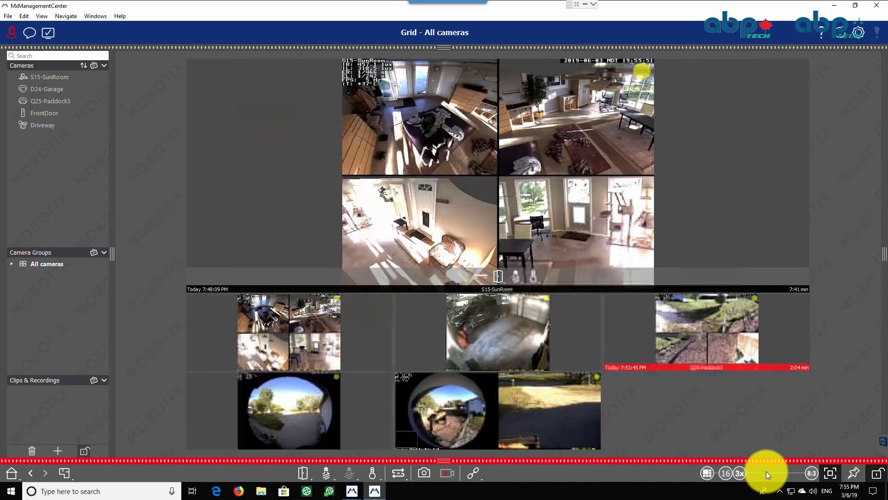
pyautogui.click(830, 473)
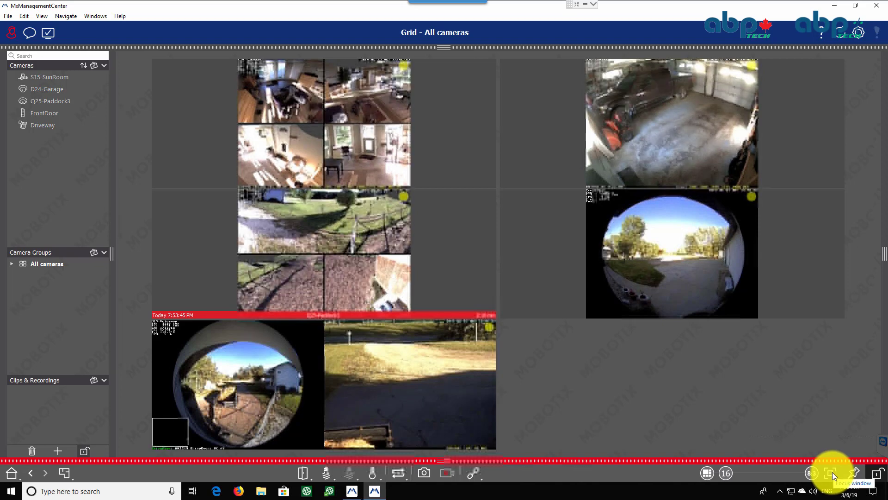
pyautogui.click(832, 472)
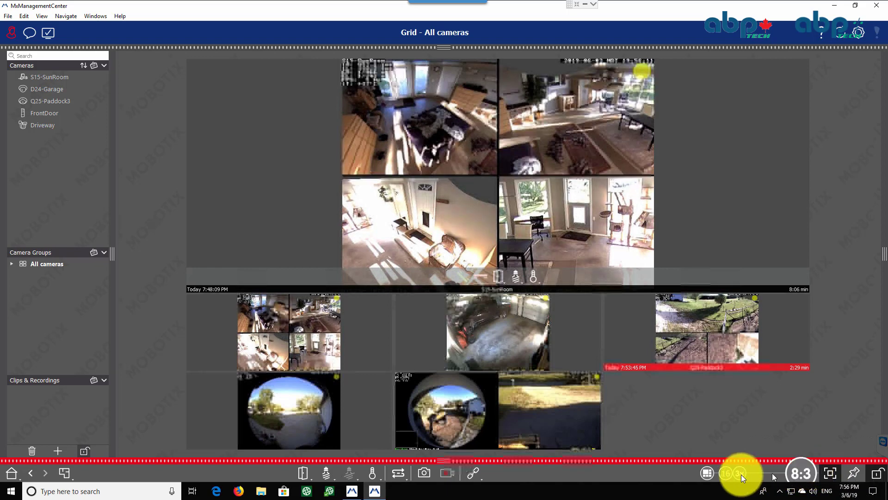
pyautogui.moveTo(726, 473); pyautogui.dragTo(717, 473)
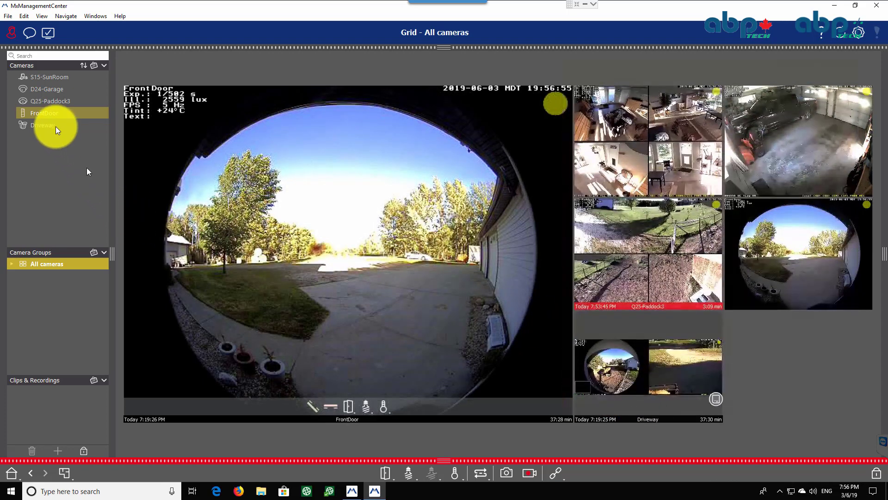
pyautogui.click(84, 451)
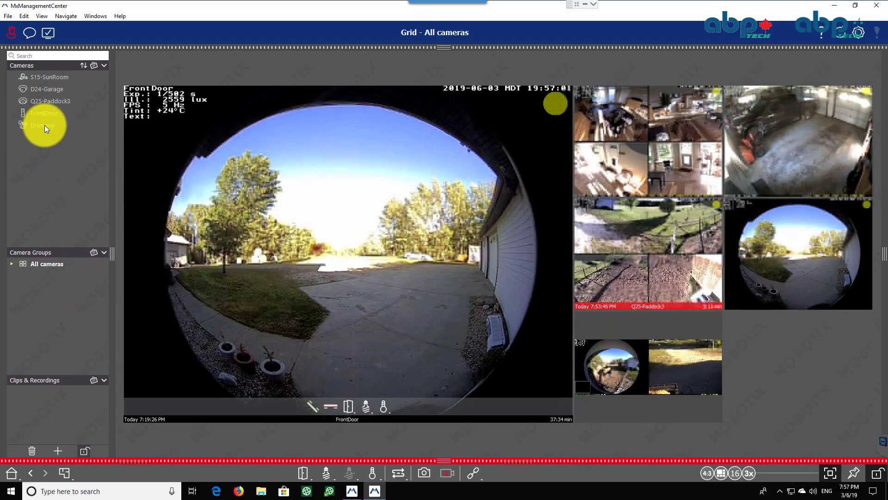
# Open the Driveway camera's configuration and split it into separate Sensor 1 and Sensor 2 views
pyautogui.click(95, 126)
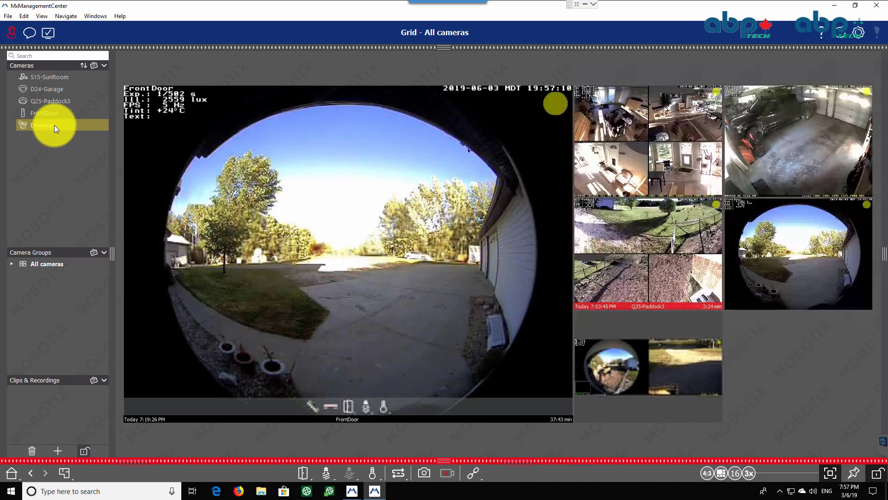
pyautogui.moveTo(54, 125)
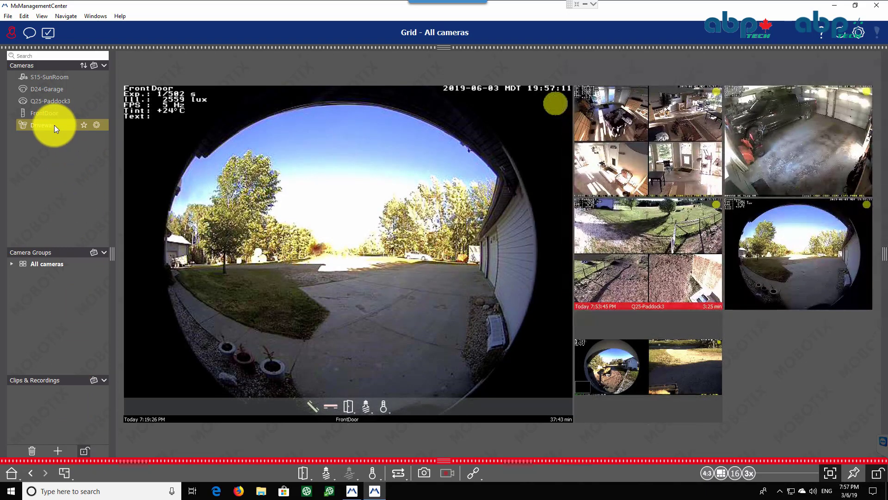
pyautogui.click(96, 124)
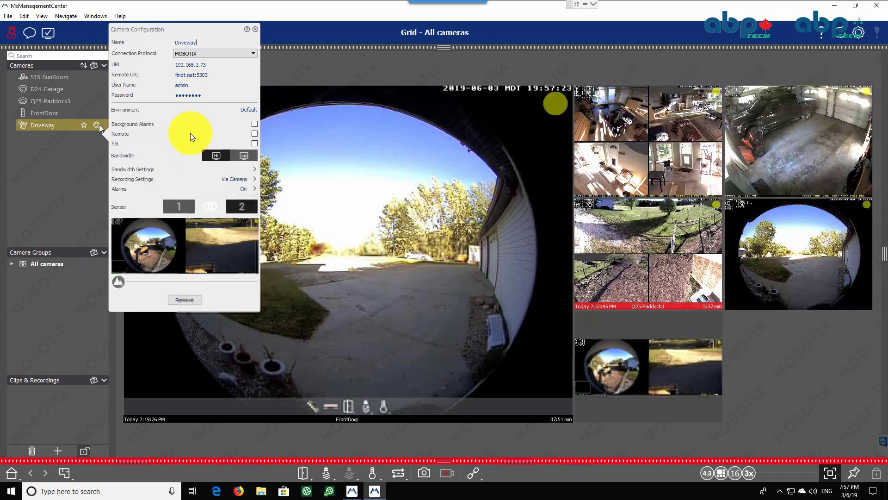
pyautogui.click(210, 206)
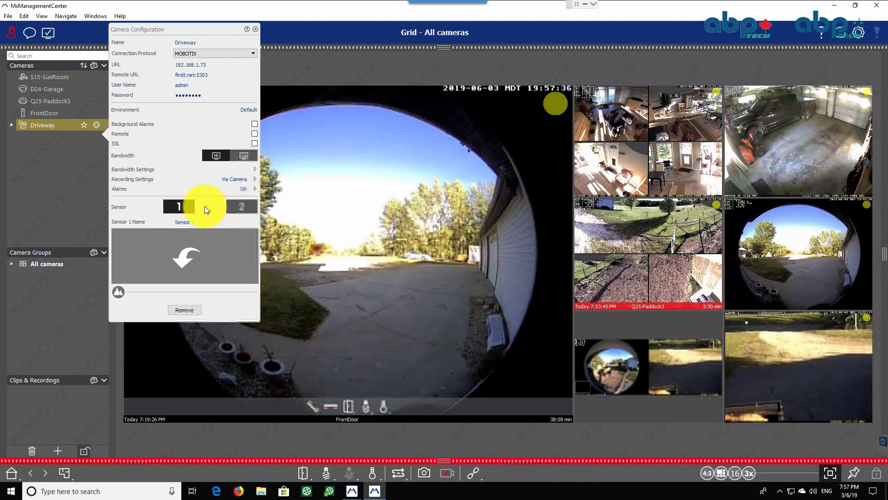
pyautogui.click(74, 217)
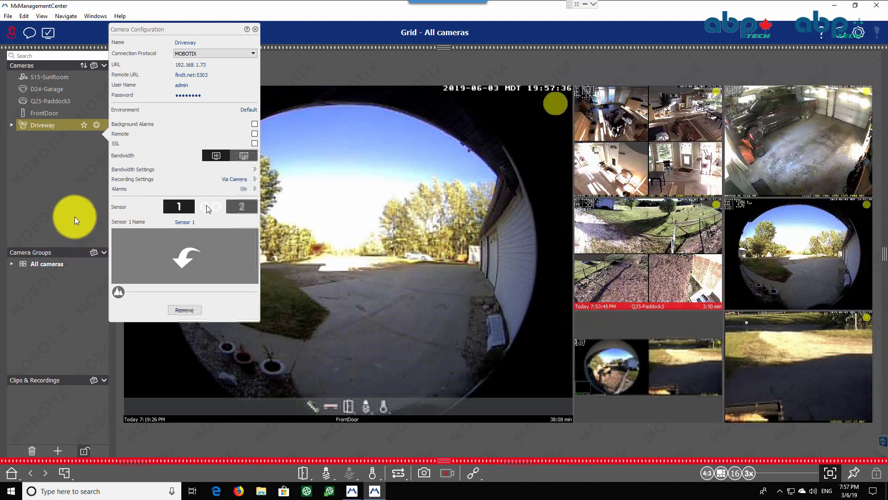
pyautogui.click(72, 180)
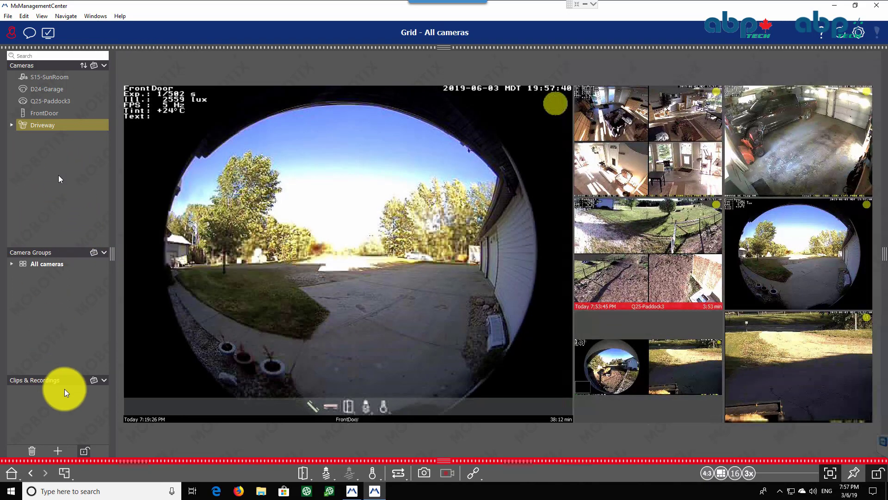
# Expand the Driveway camera, view Sensor 1 live, and return to the All cameras grid
pyautogui.click(84, 452)
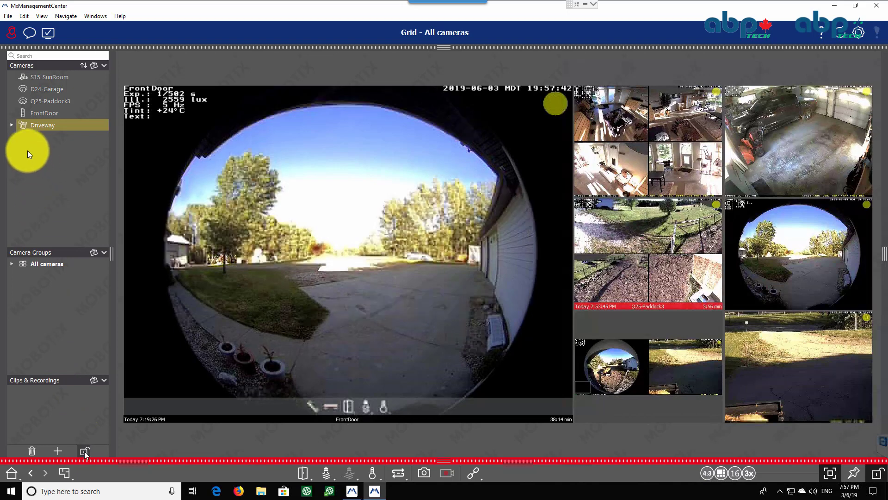
pyautogui.click(12, 125)
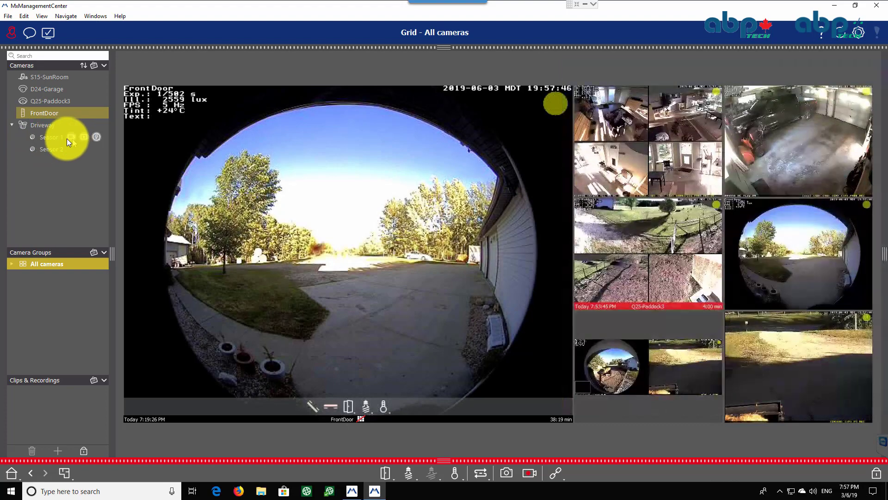
pyautogui.click(66, 138)
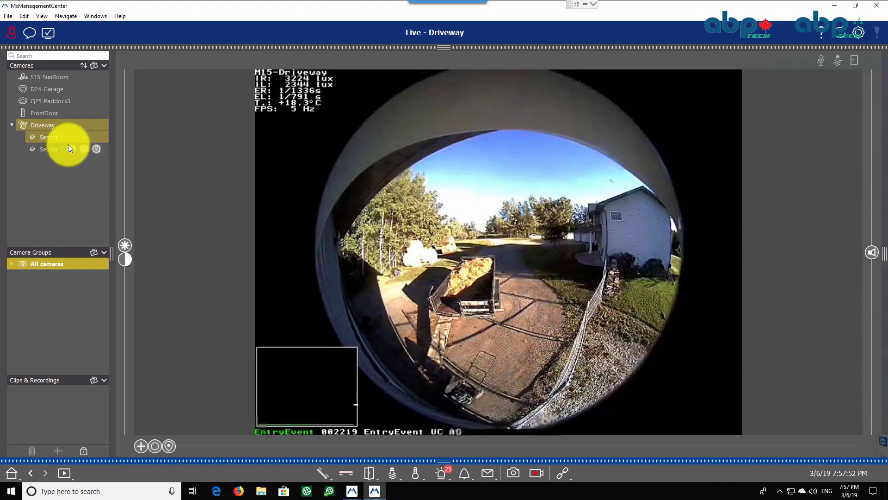
pyautogui.moveTo(47, 265)
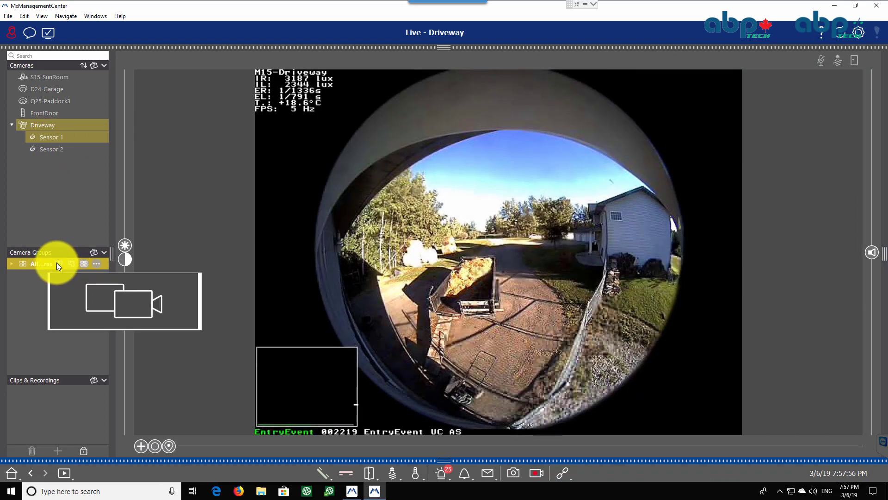
pyautogui.click(56, 262)
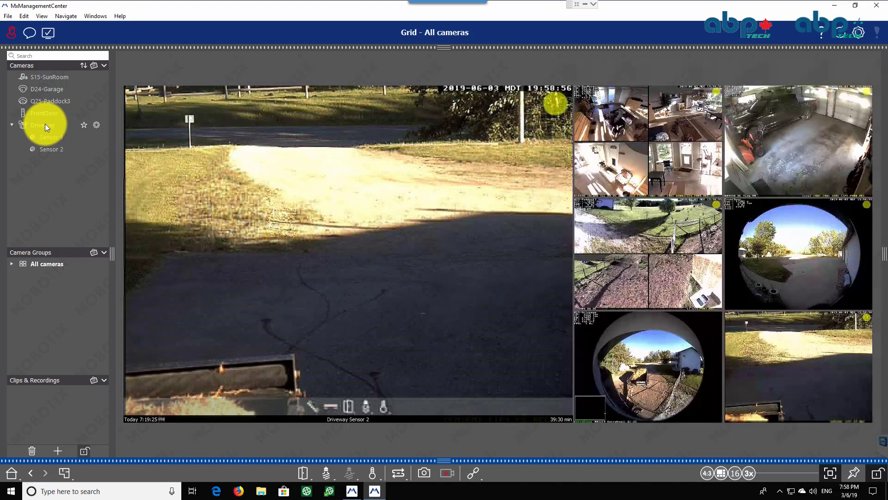
# Open the Components view and add a Network Share file server named NAS
pyautogui.click(43, 16)
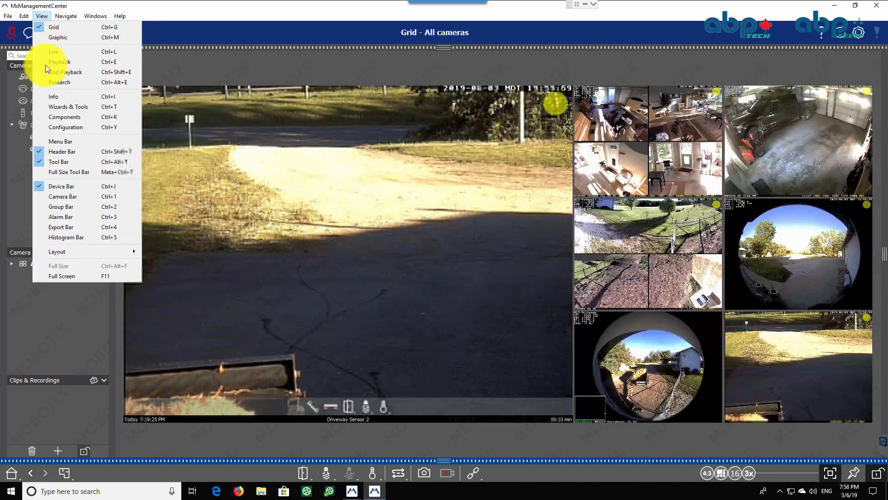
pyautogui.click(70, 118)
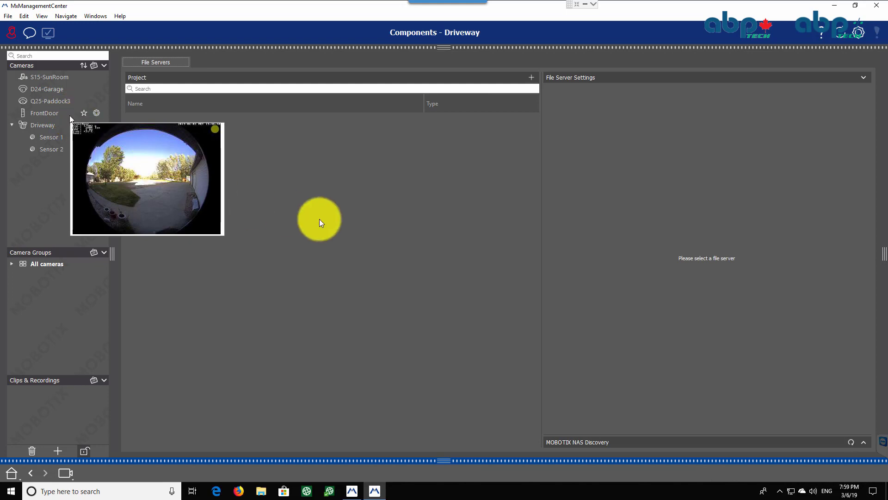
pyautogui.click(531, 77)
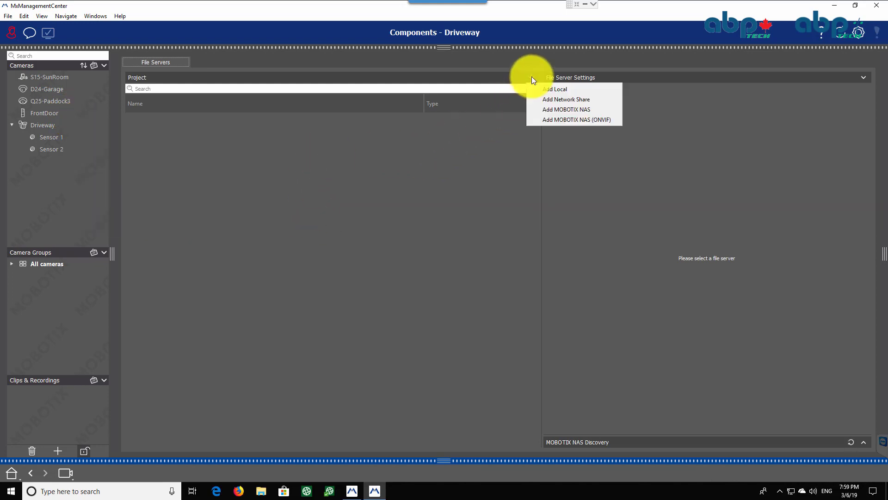
pyautogui.click(586, 99)
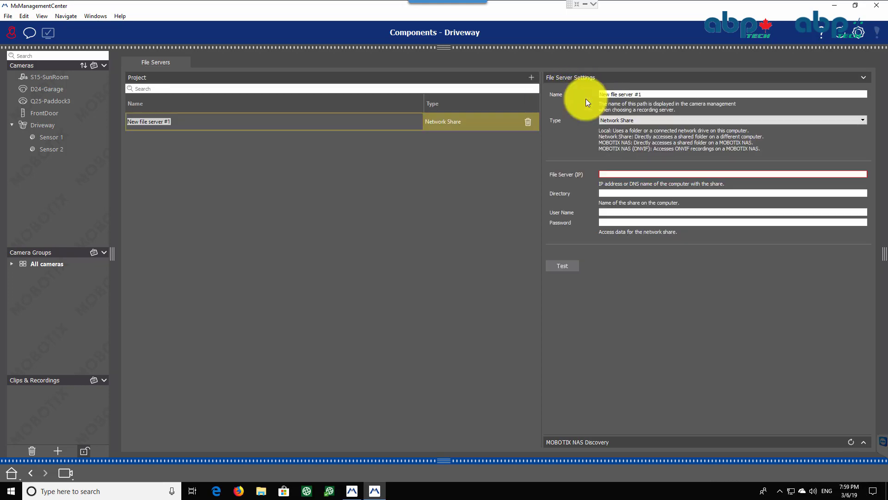
pyautogui.write('N')
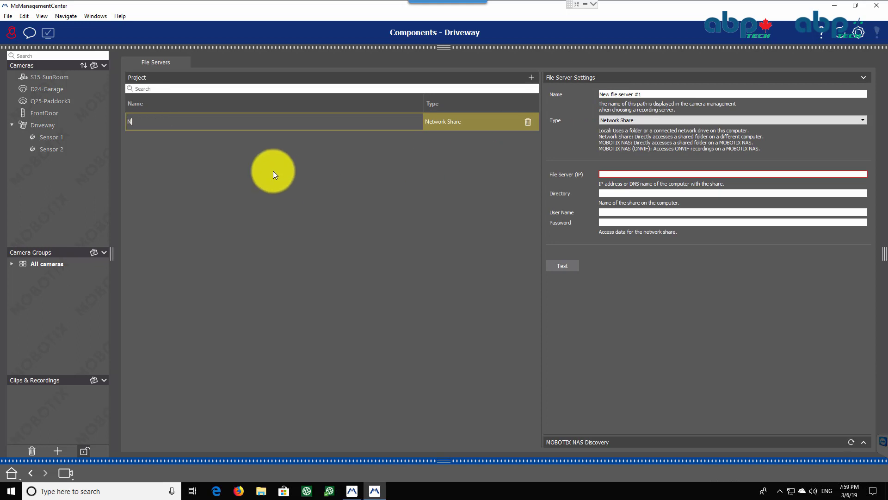
pyautogui.write('AS')
pyautogui.click(651, 93)
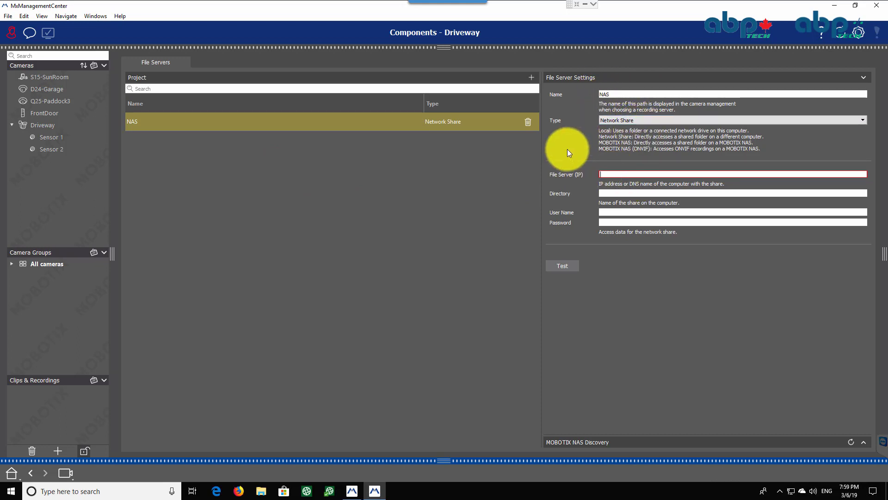
# Set the file server IP to 192.168.1.95 and directory to Cameras, enter the share's user name and password, and test the connection
pyautogui.write('192.168.1.95')
pyautogui.press('Tab')
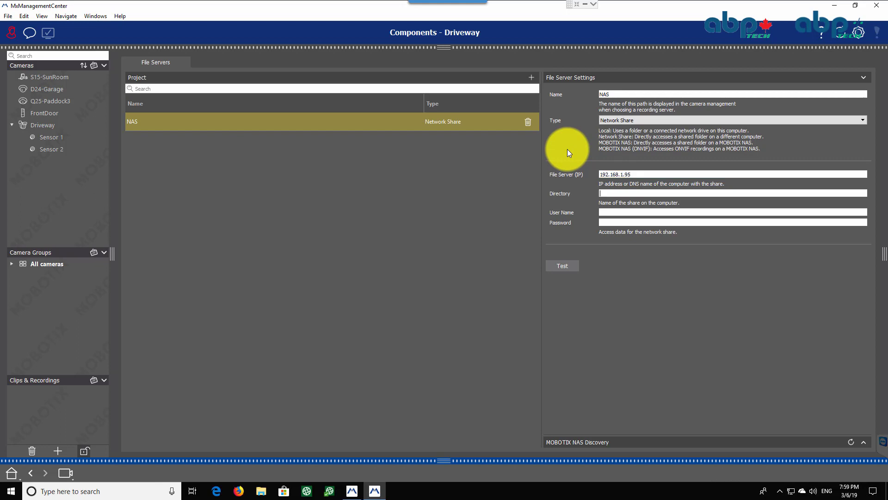
pyautogui.write('Came')
pyautogui.write('ras')
pyautogui.write('Mobot')
pyautogui.write('ix')
pyautogui.press('Tab')
pyautogui.write('********')
pyautogui.write('1')
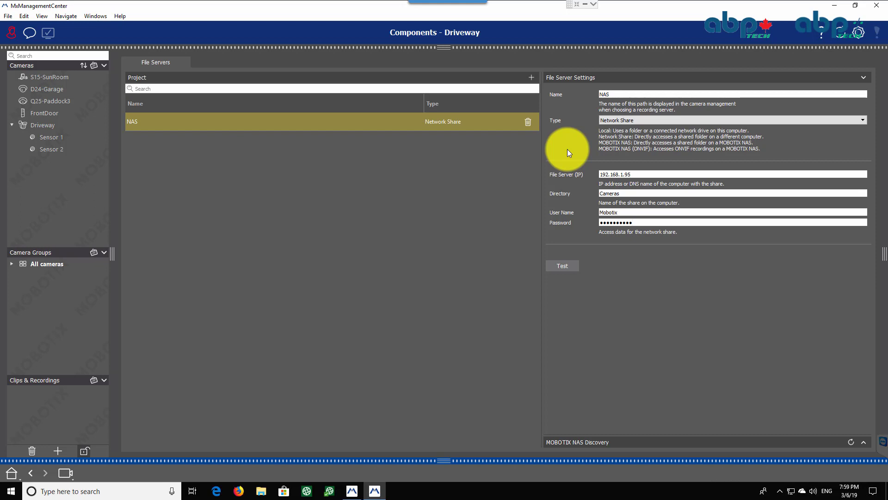
pyautogui.click(563, 265)
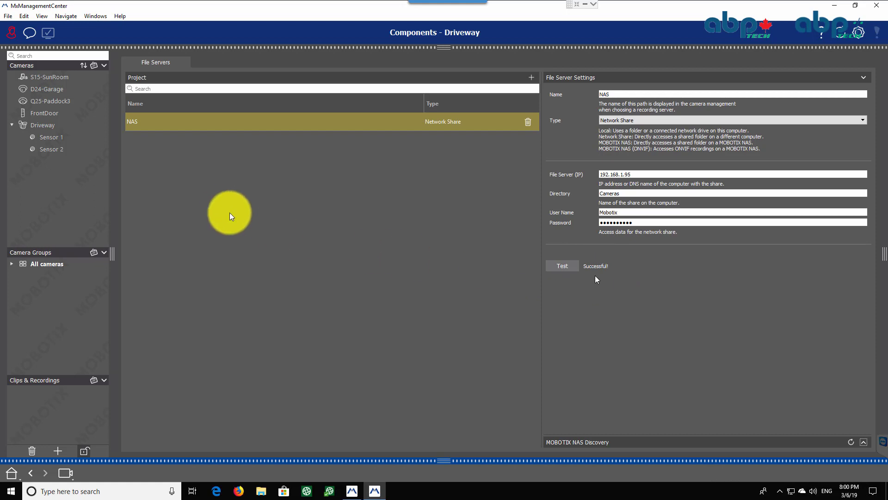
# Configure the Driveway camera's recording settings to record to the NAS path in MxFileServer format with its device directory
pyautogui.click(43, 124)
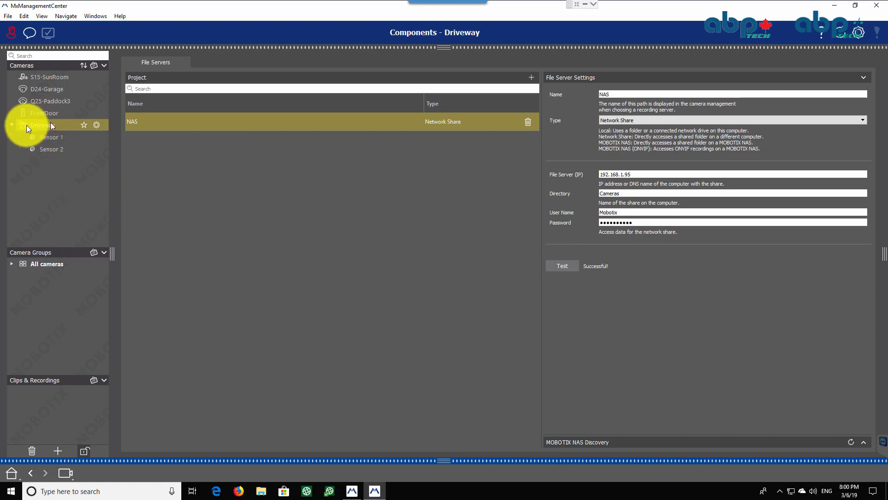
pyautogui.click(96, 125)
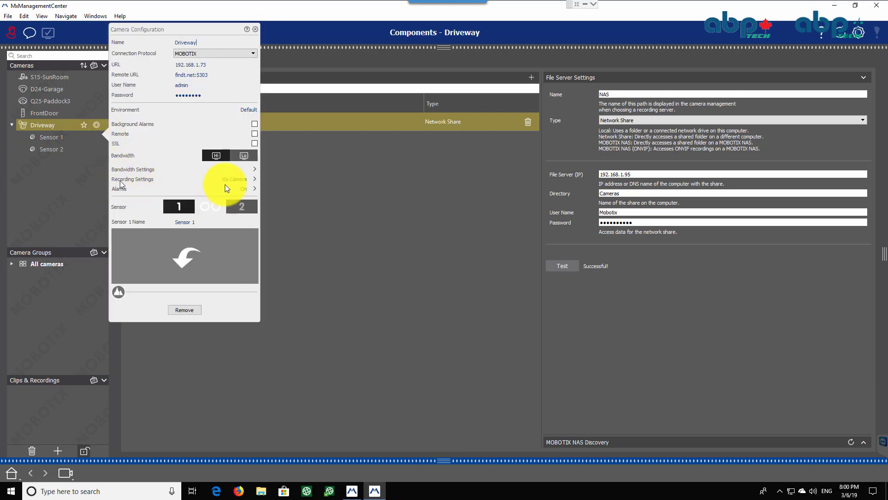
pyautogui.click(256, 178)
pyautogui.click(341, 184)
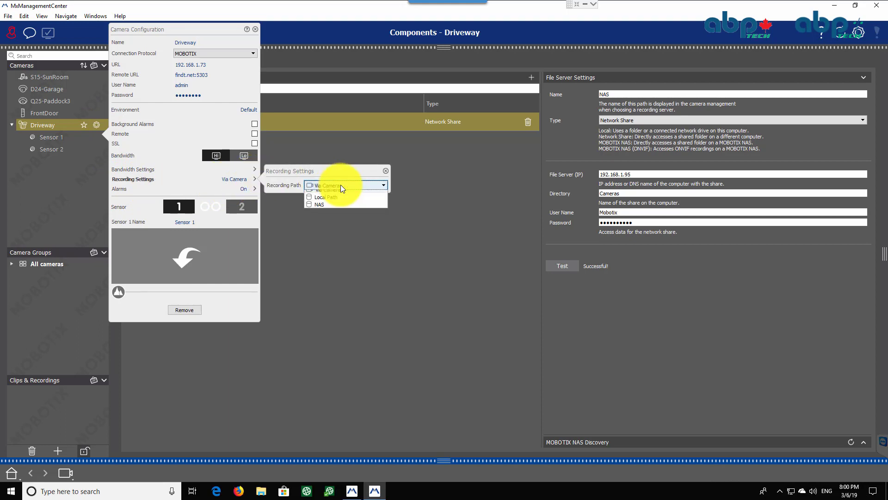
pyautogui.click(323, 209)
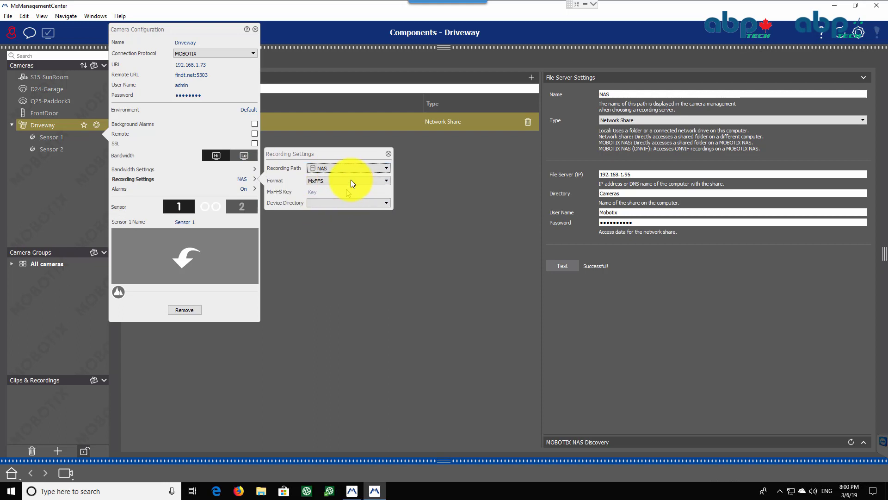
pyautogui.click(333, 180)
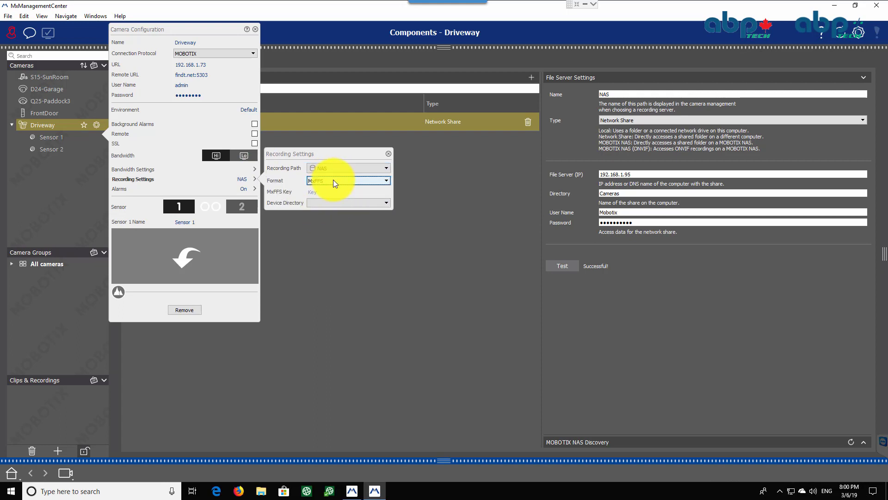
pyautogui.click(332, 181)
pyautogui.click(332, 180)
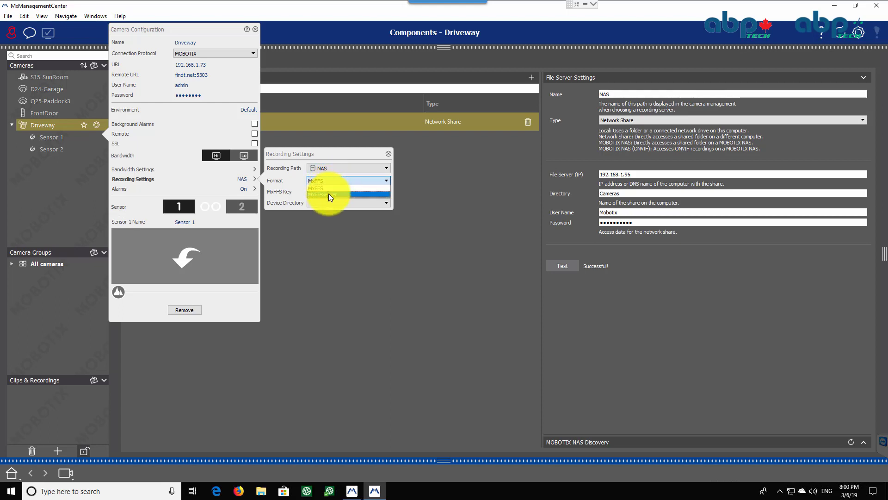
pyautogui.click(328, 193)
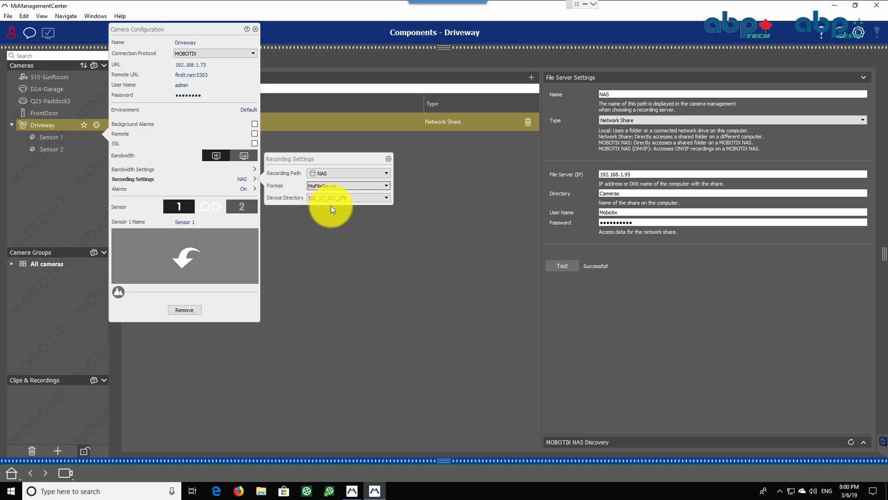
pyautogui.click(332, 206)
pyautogui.click(298, 179)
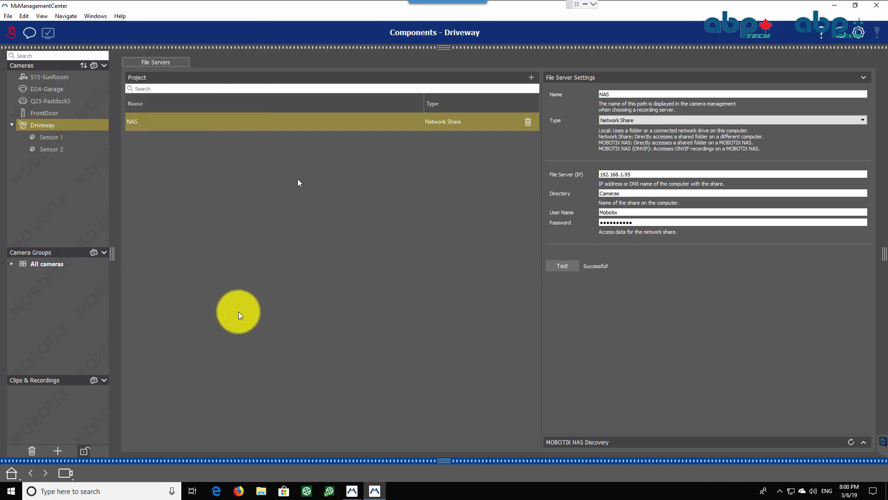
# Lock the camera list and play back the Driveway Sensor 2 recordings, stepping backward and forward through them
pyautogui.click(83, 450)
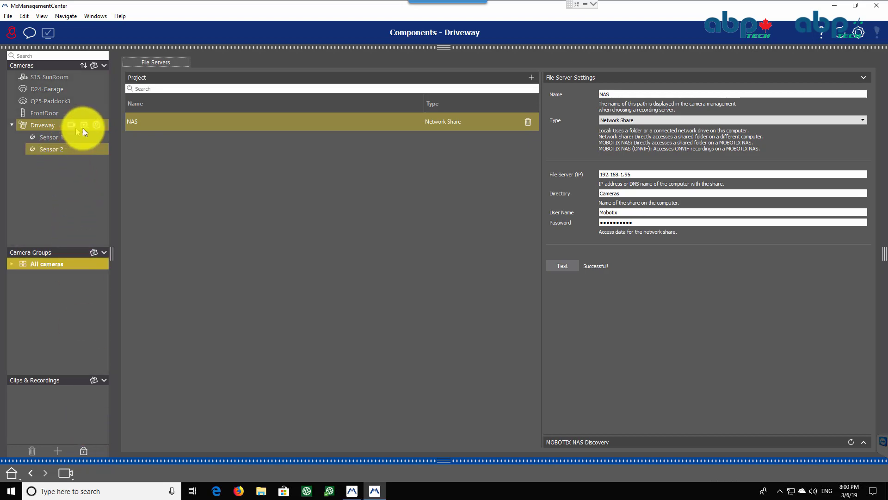
pyautogui.click(85, 126)
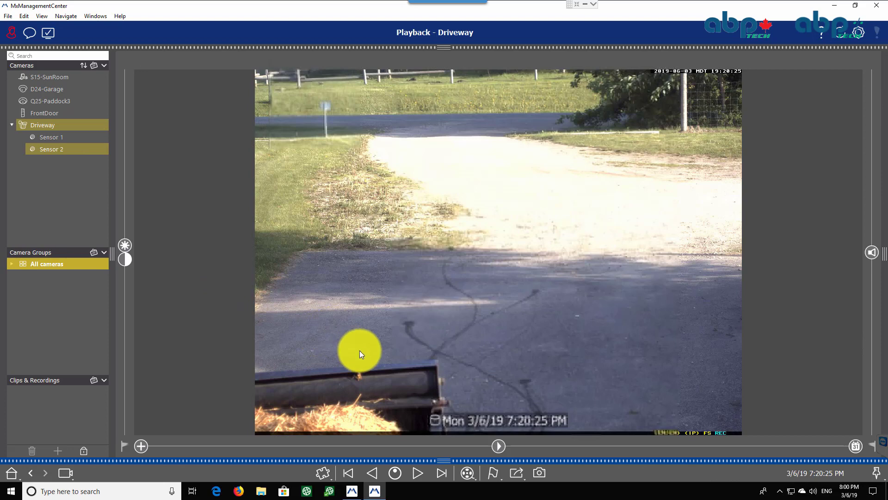
pyautogui.click(435, 420)
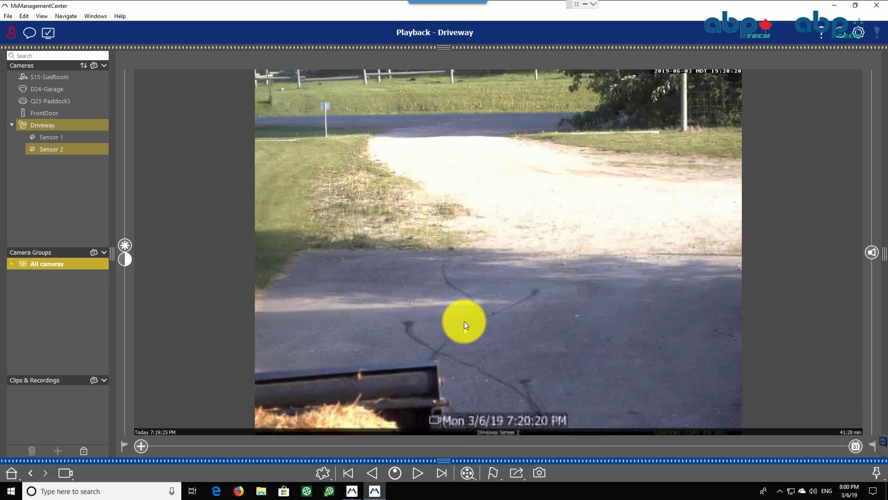
pyautogui.click(435, 420)
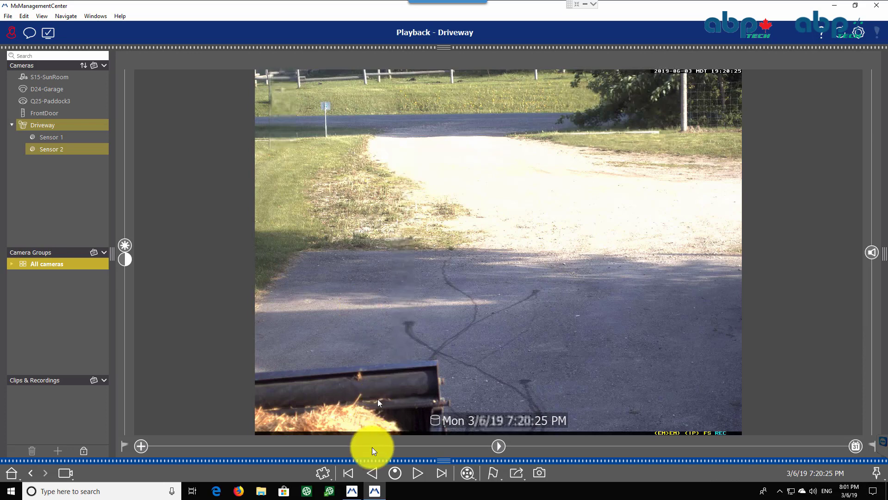
pyautogui.click(370, 471)
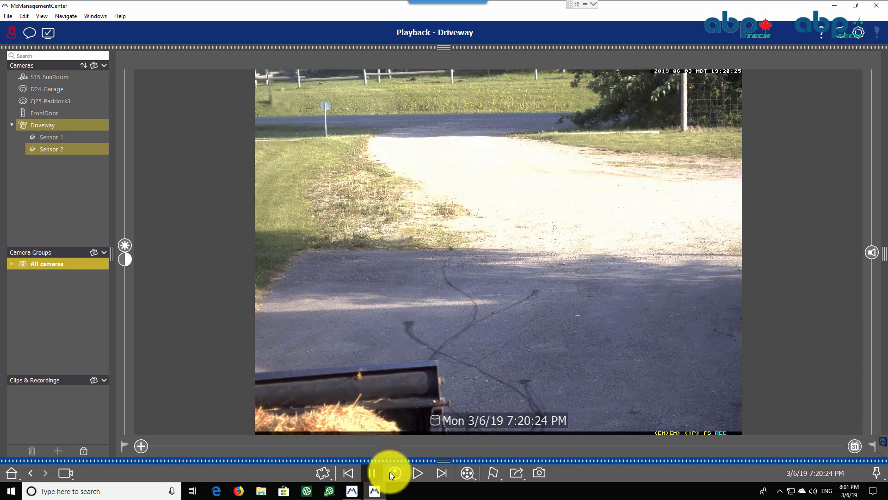
pyautogui.moveTo(369, 471); pyautogui.dragTo(305, 468)
pyautogui.click(378, 473)
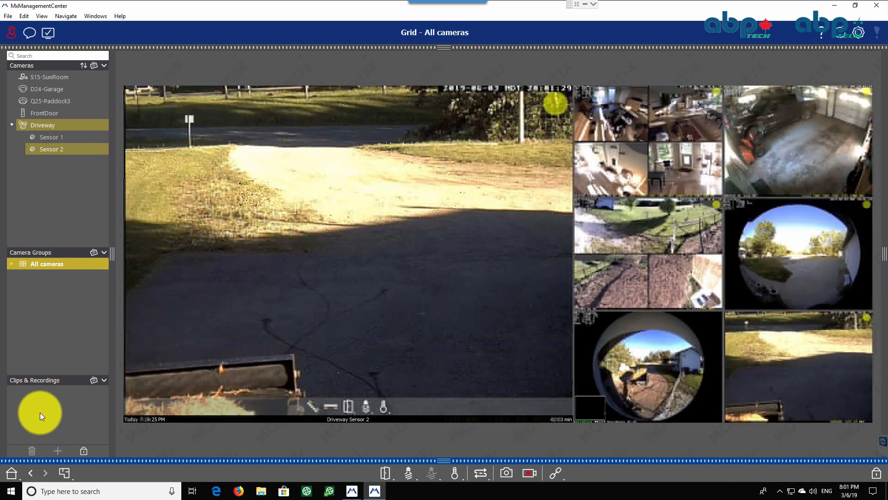
# Save the All cameras grid as the Home view and enable using it as the start view
pyautogui.click(20, 479)
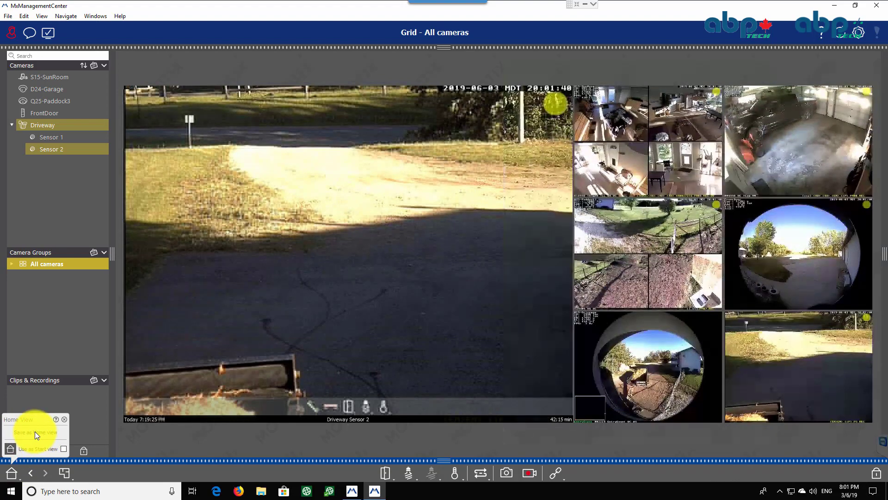
pyautogui.click(36, 432)
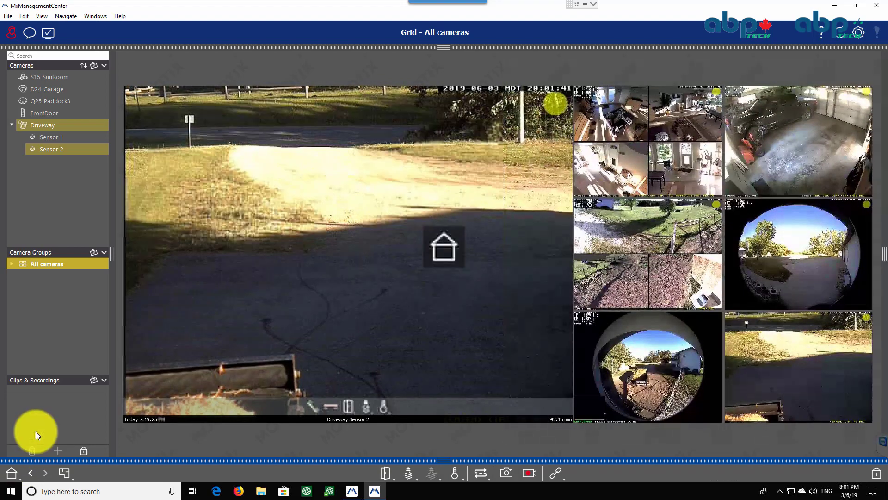
pyautogui.click(21, 479)
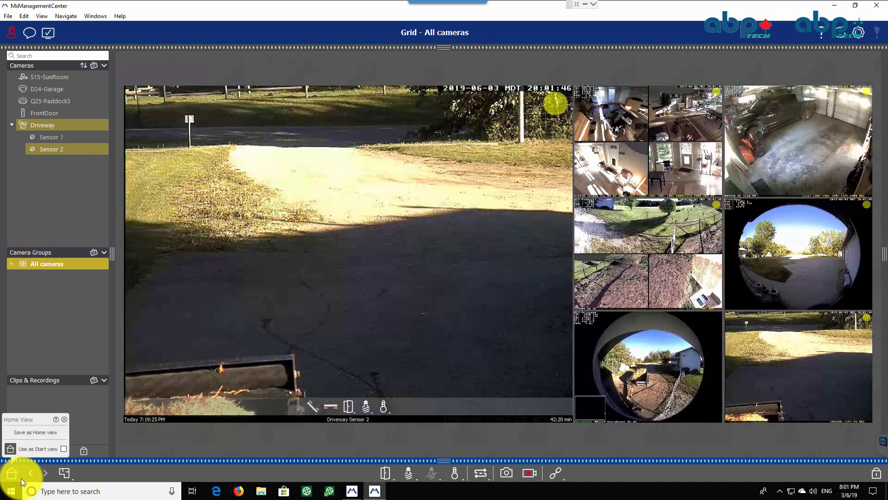
pyautogui.click(63, 448)
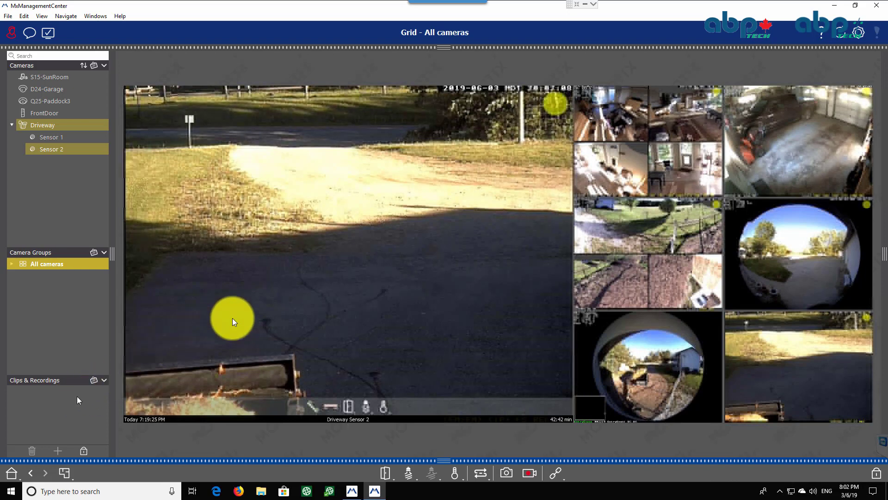
pyautogui.moveTo(466, 235)
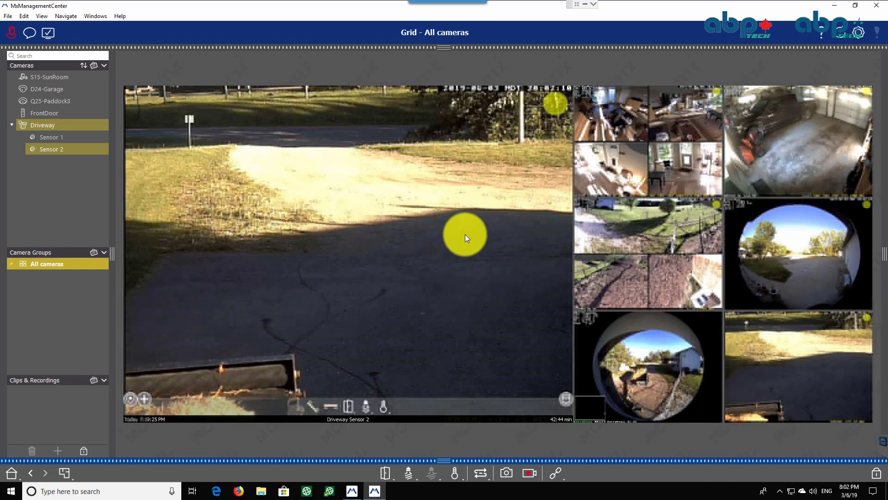